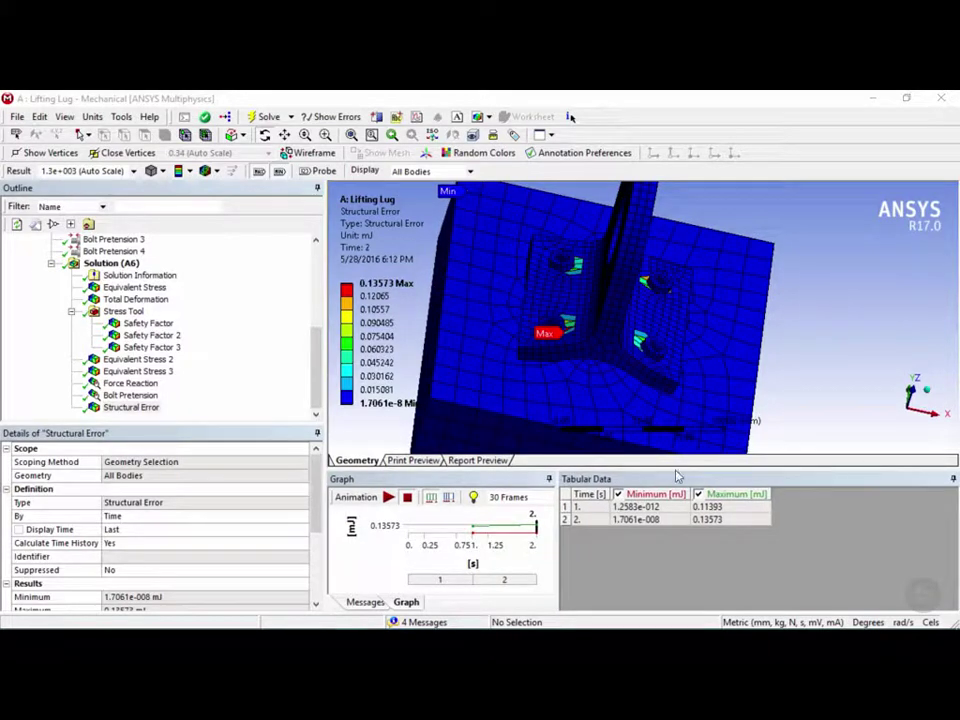
Step: Insert Equivalent Stress 4 scoped to the fillet face and evaluate it, peaking at 31.612 MPa
right_click(116, 264)
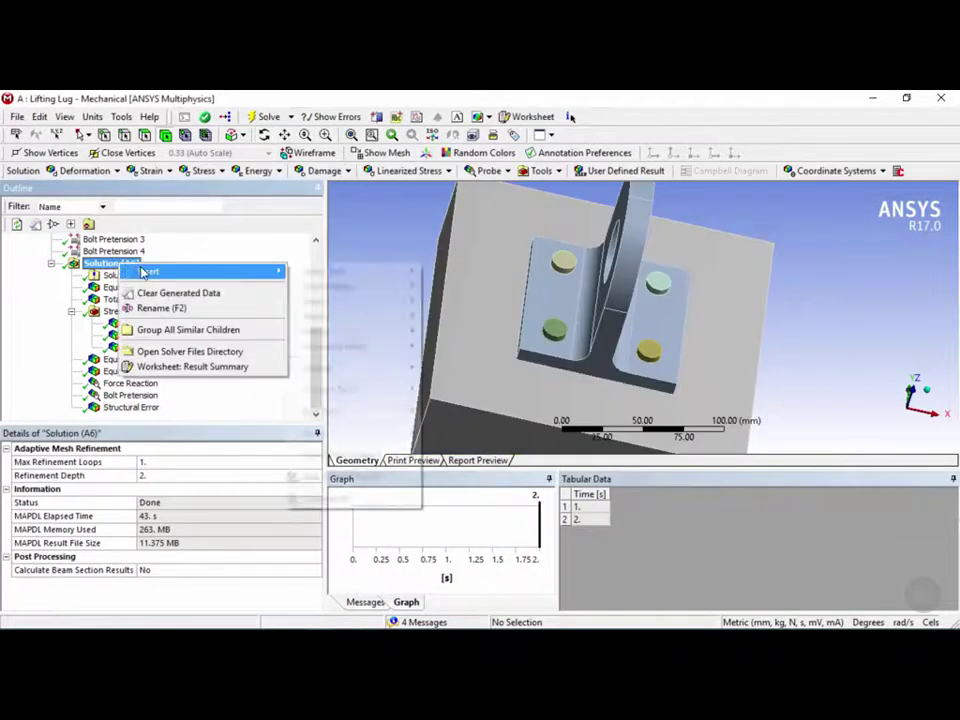
mouse_move(145, 272)
mouse_move(330, 316)
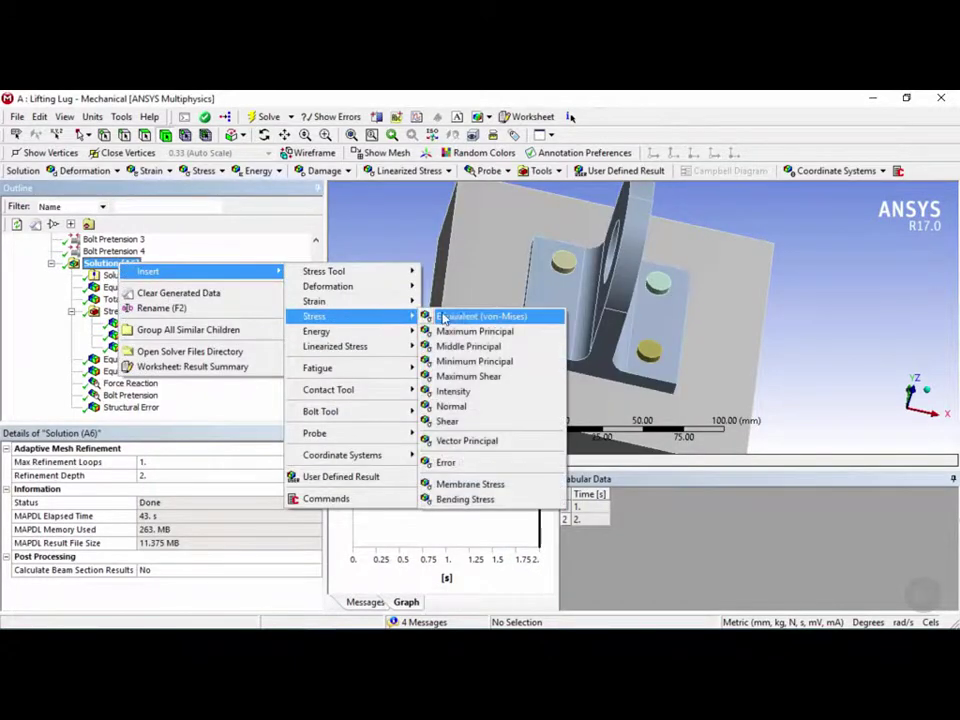
click(481, 318)
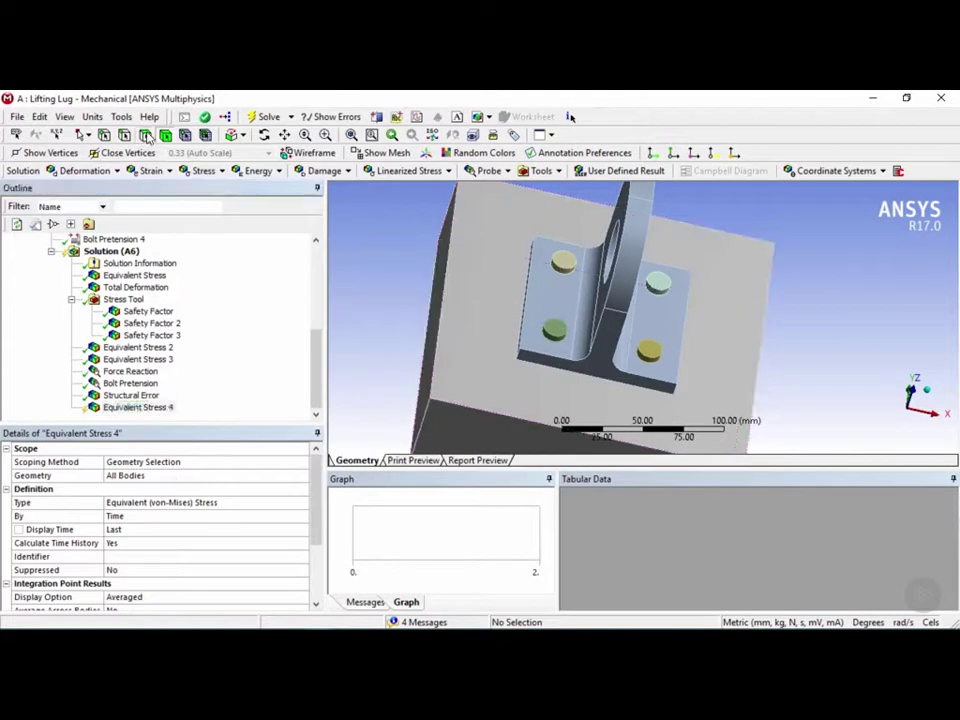
click(597, 345)
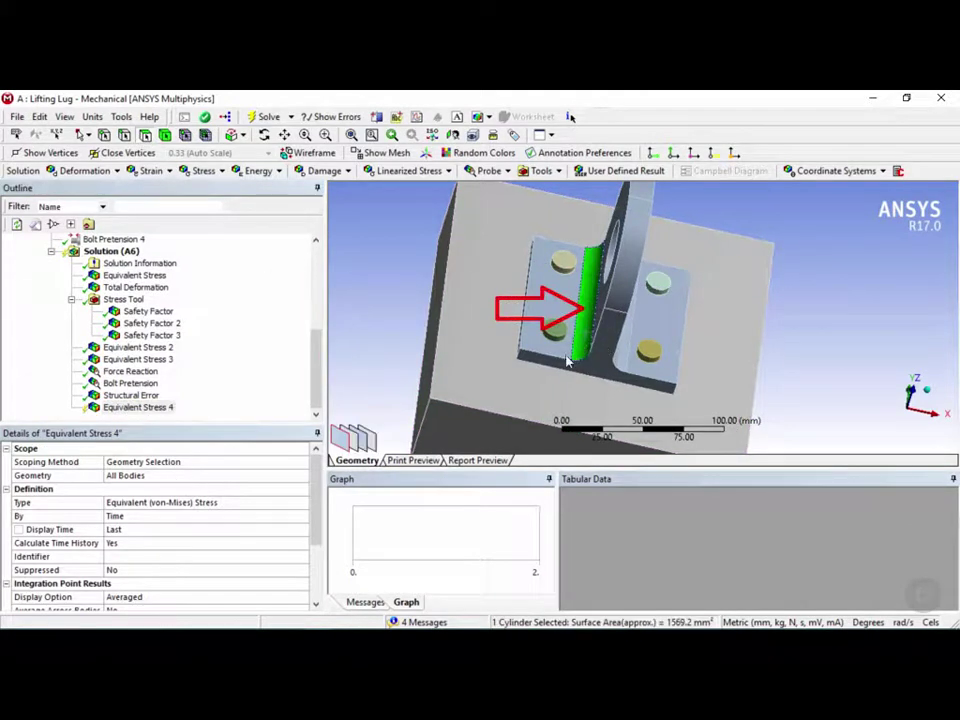
click(147, 477)
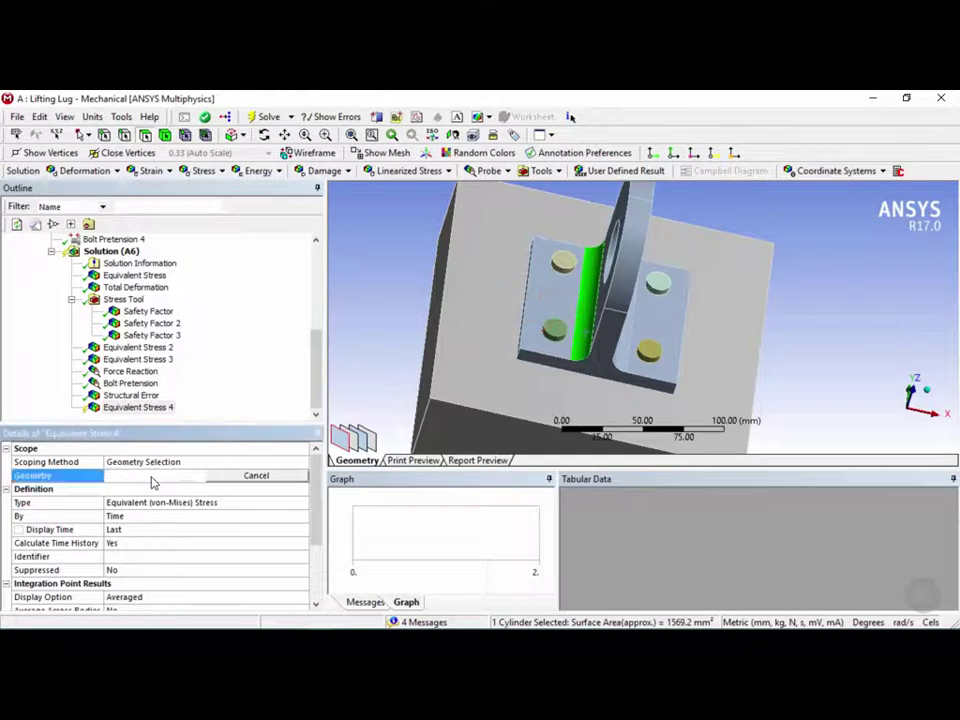
click(152, 476)
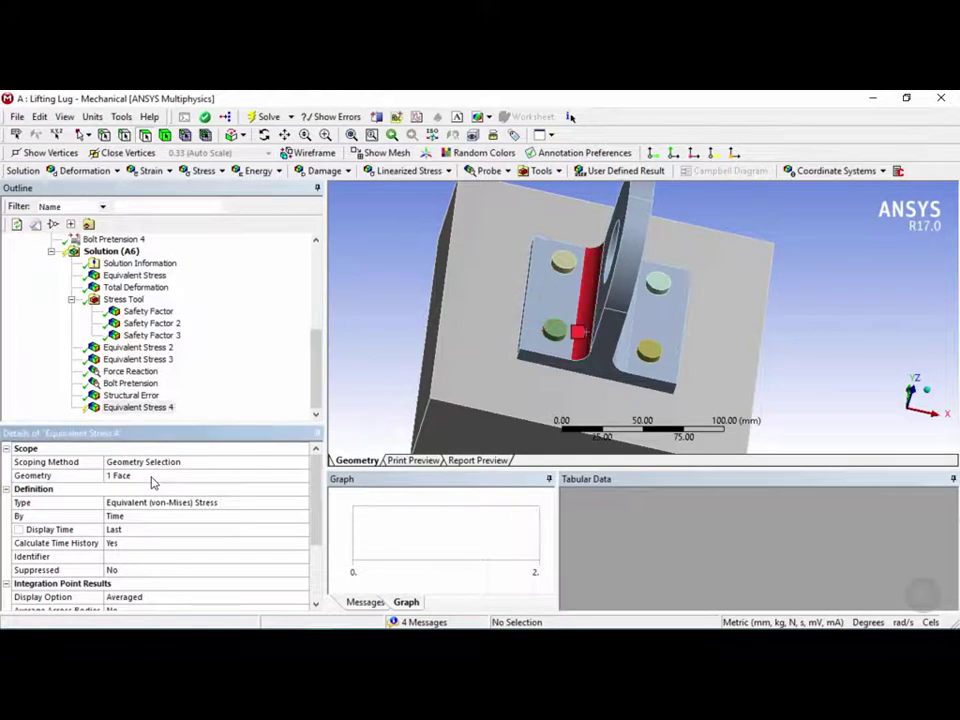
right_click(142, 414)
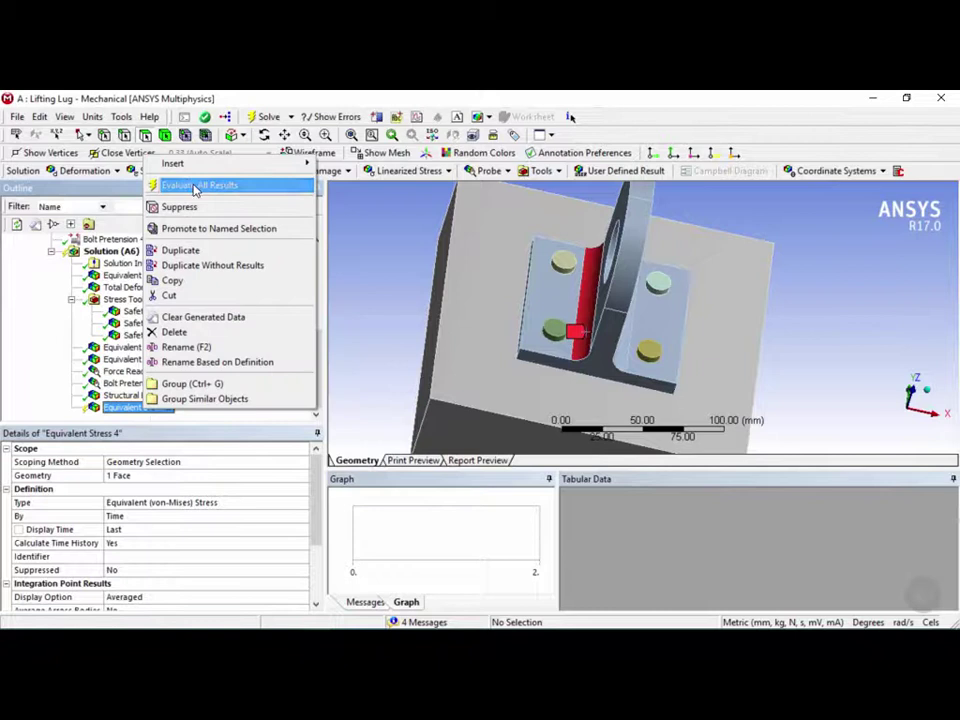
click(195, 188)
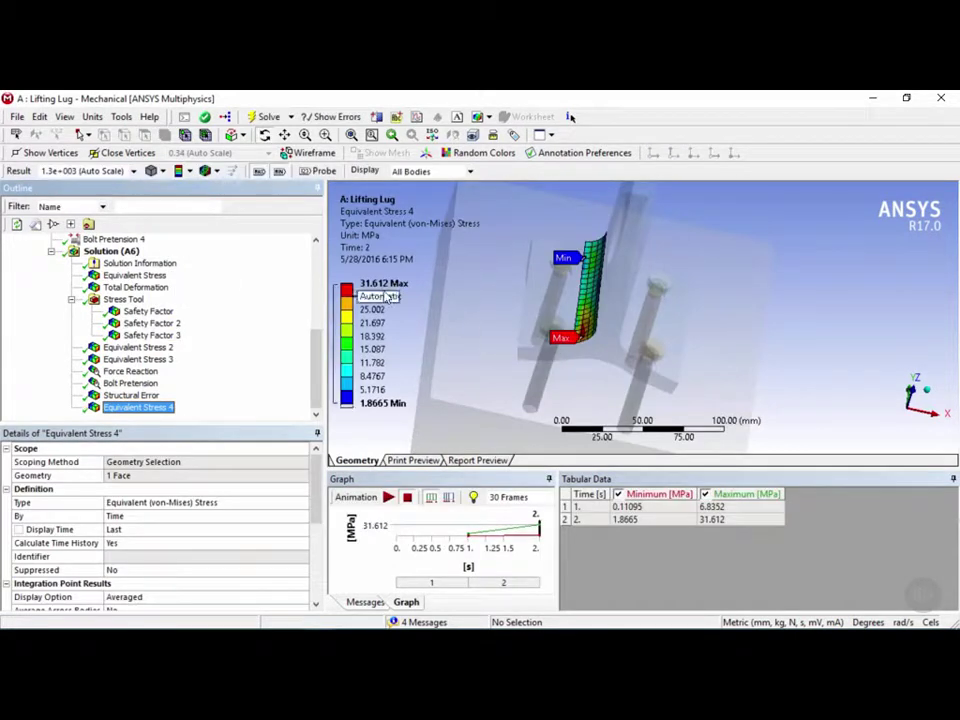
Step: Add a Convergence check under Equivalent Stress 4 with a 10% allowable change
right_click(144, 410)
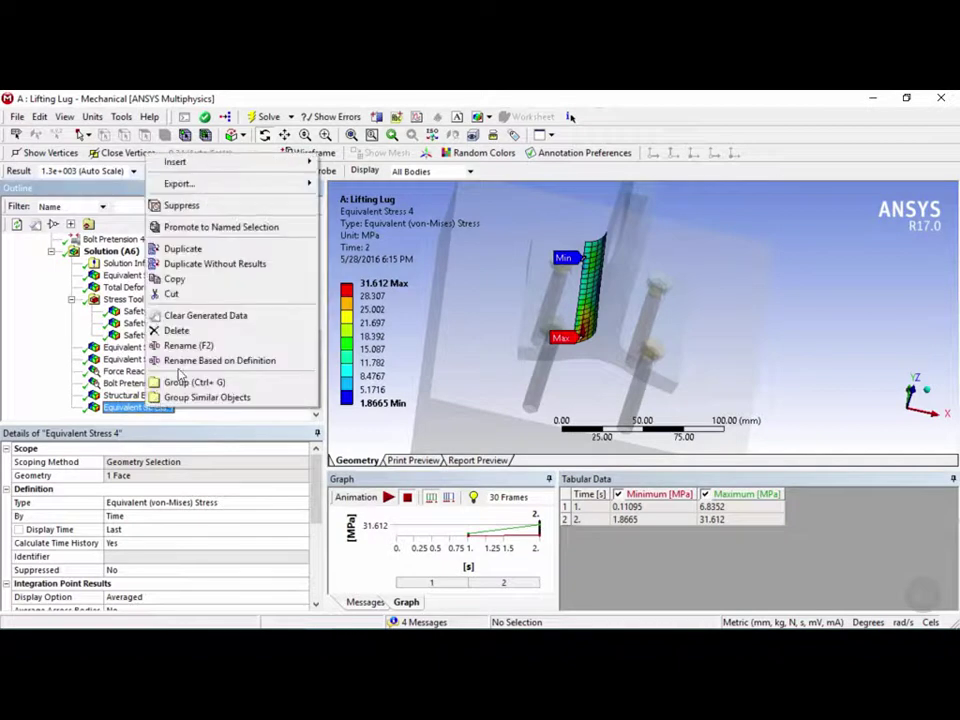
mouse_move(255, 162)
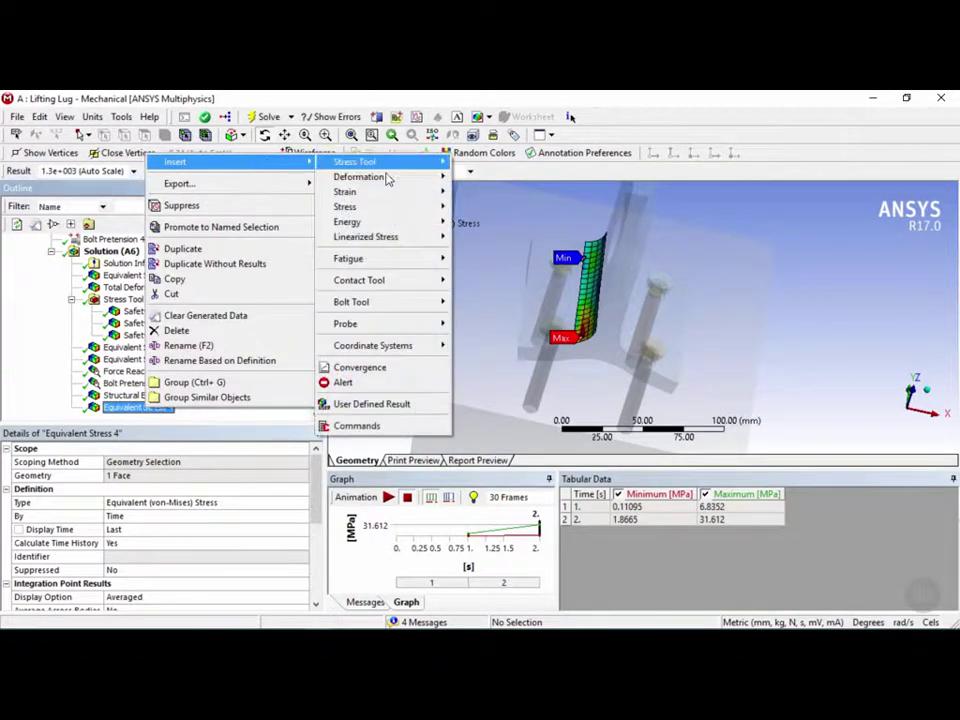
click(378, 369)
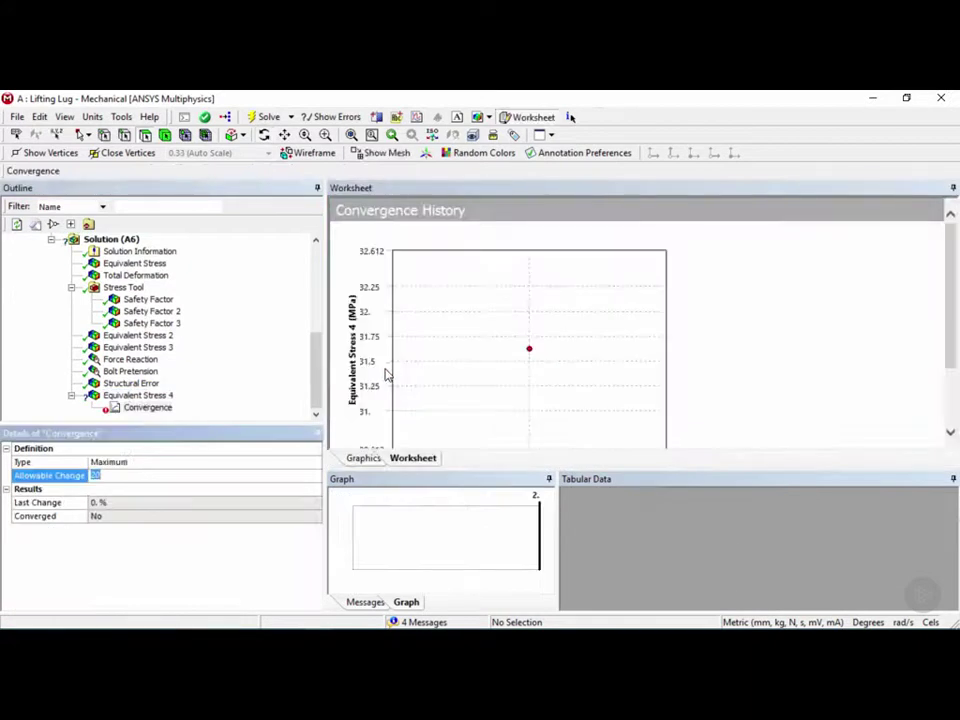
drag(955, 268, 952, 345)
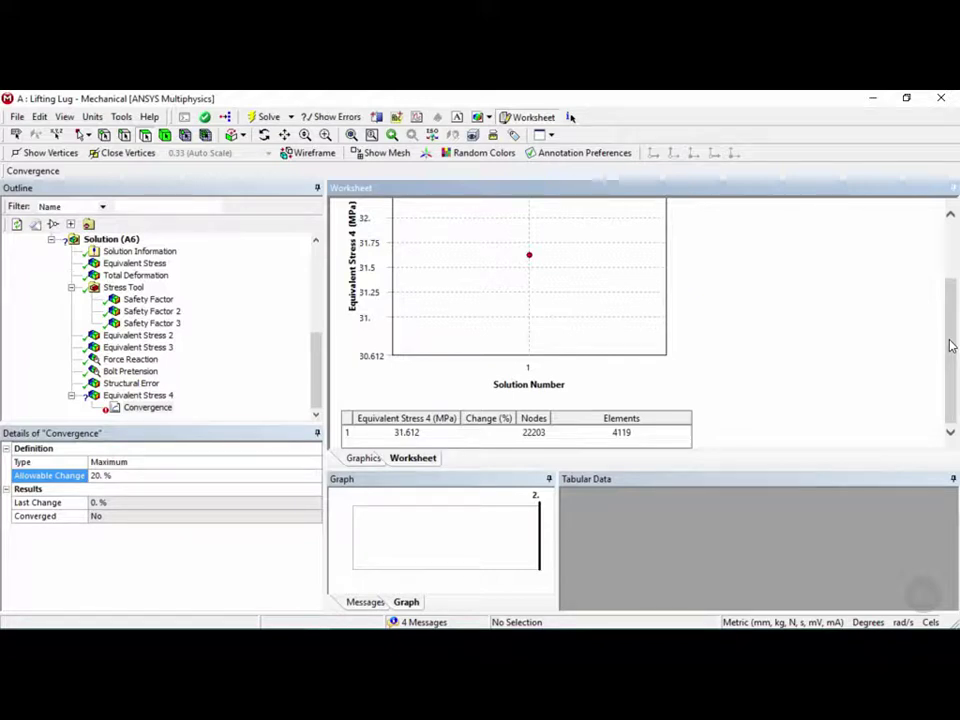
click(134, 478)
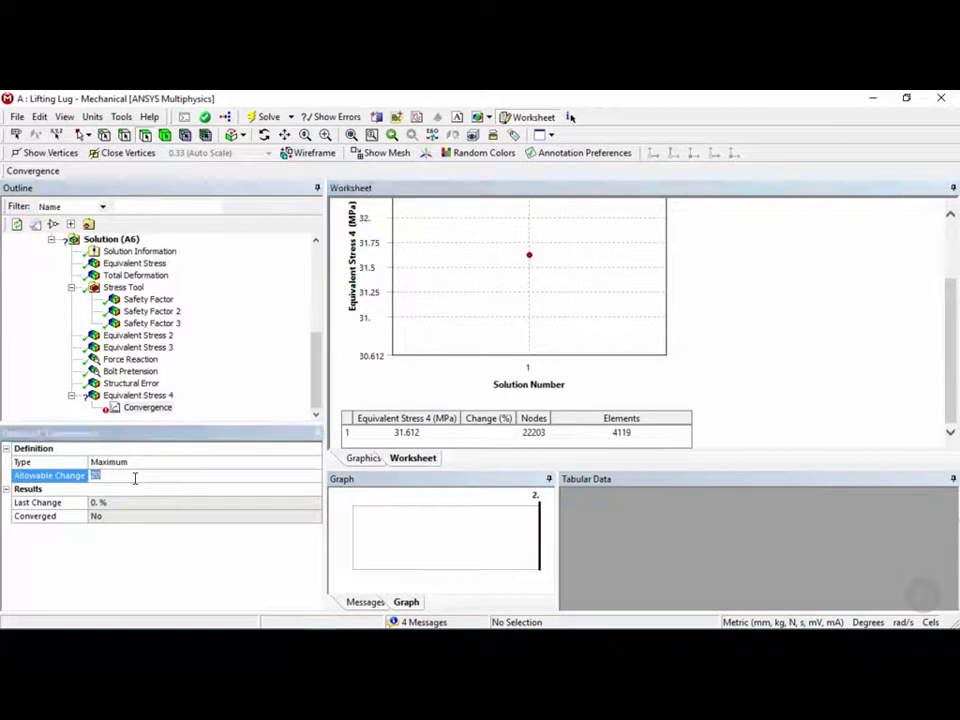
Step: Evaluate Equivalent Stress 4 and dismiss the error that MultiZone meshes don't support convergence
right_click(137, 395)
click(213, 392)
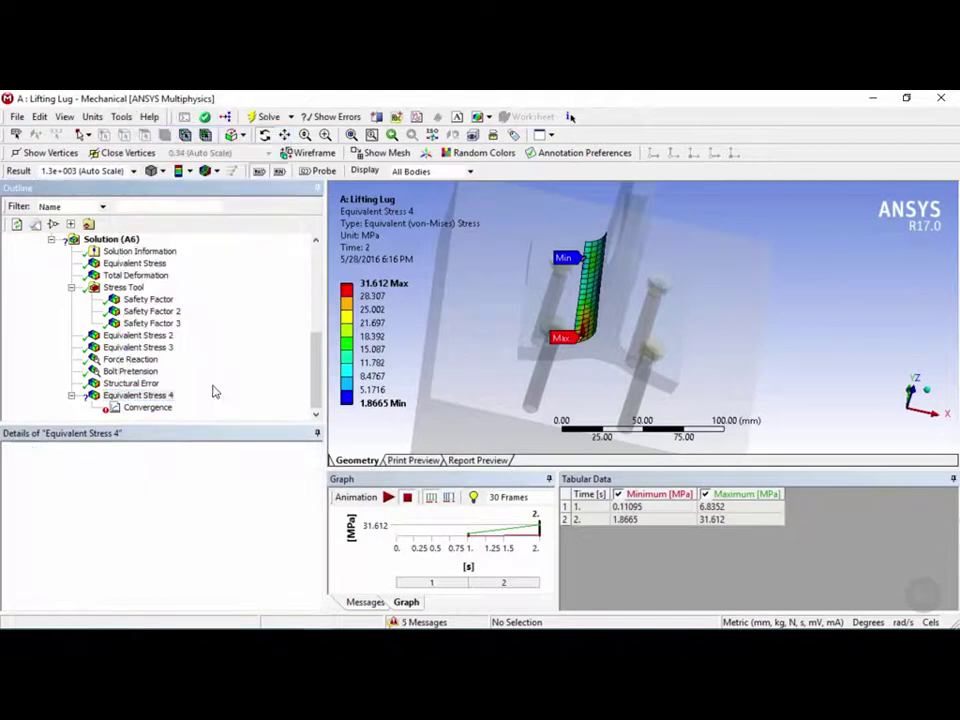
double_click(450, 509)
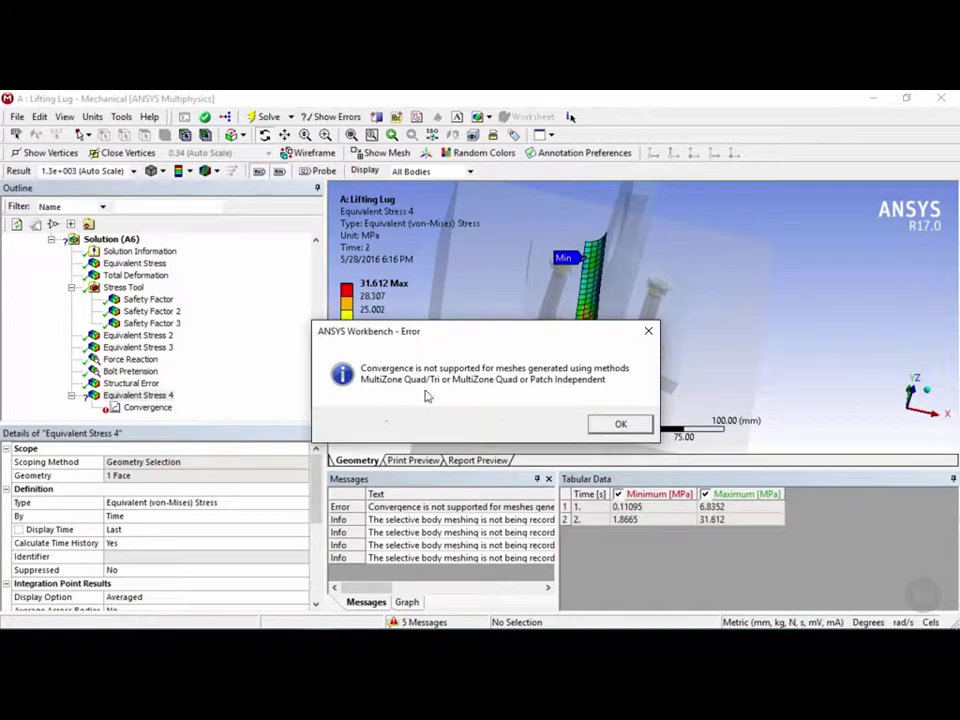
click(620, 424)
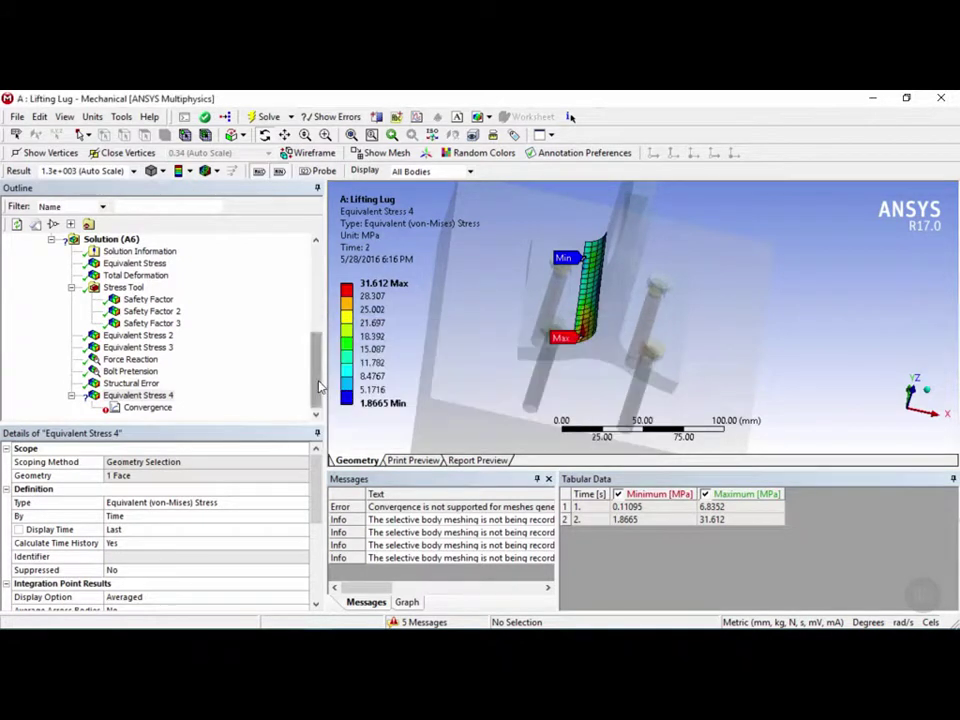
drag(317, 388, 318, 262)
Step: Switch the MultiZone mesh method to Automatic and regenerate the mesh
click(100, 311)
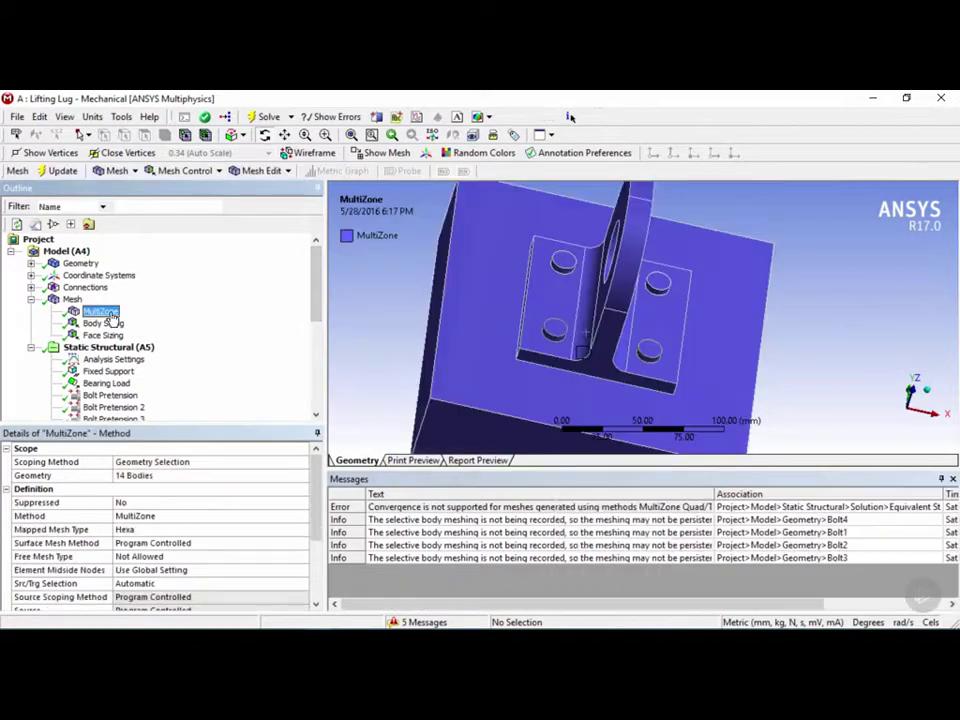
click(304, 516)
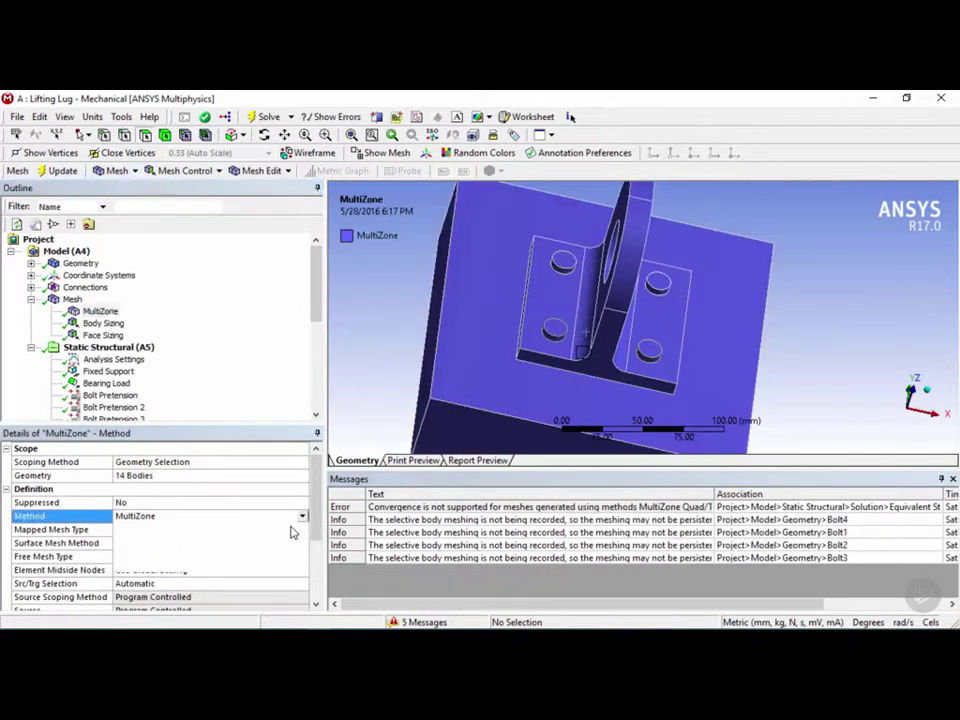
click(294, 529)
right_click(72, 300)
click(120, 354)
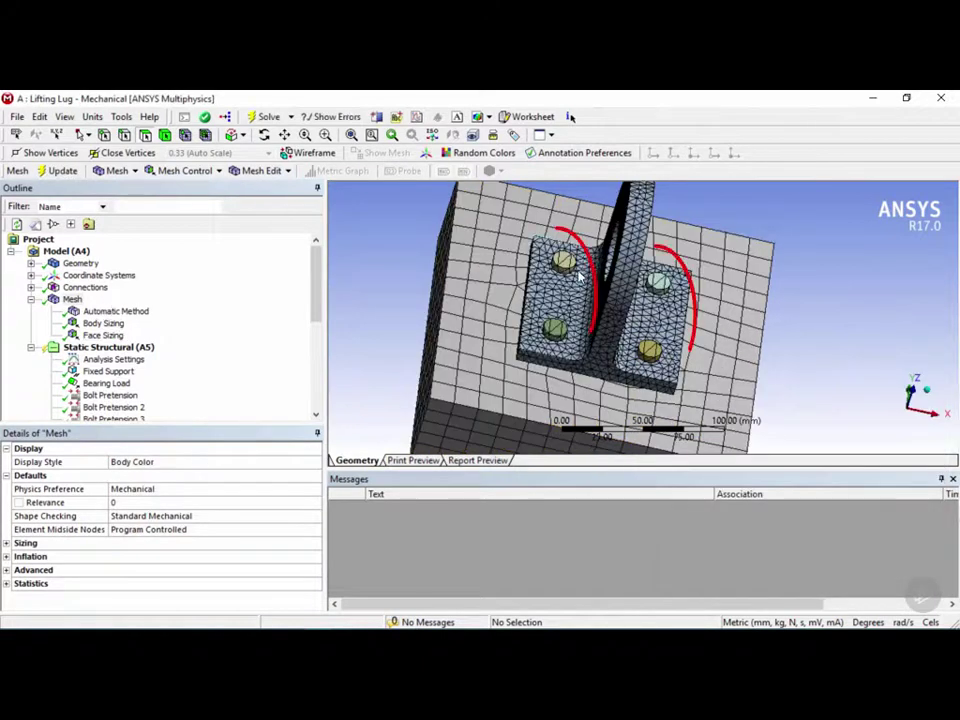
Step: Extend the 5 mm Body Sizing scope to the five selected bodies, including four bolts
click(104, 324)
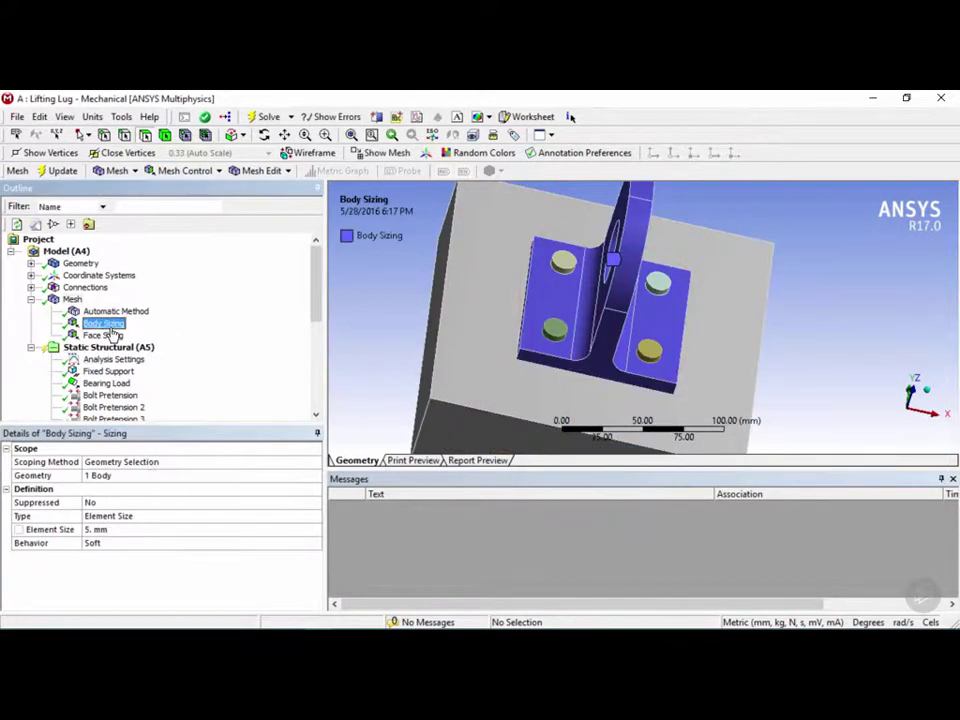
click(137, 477)
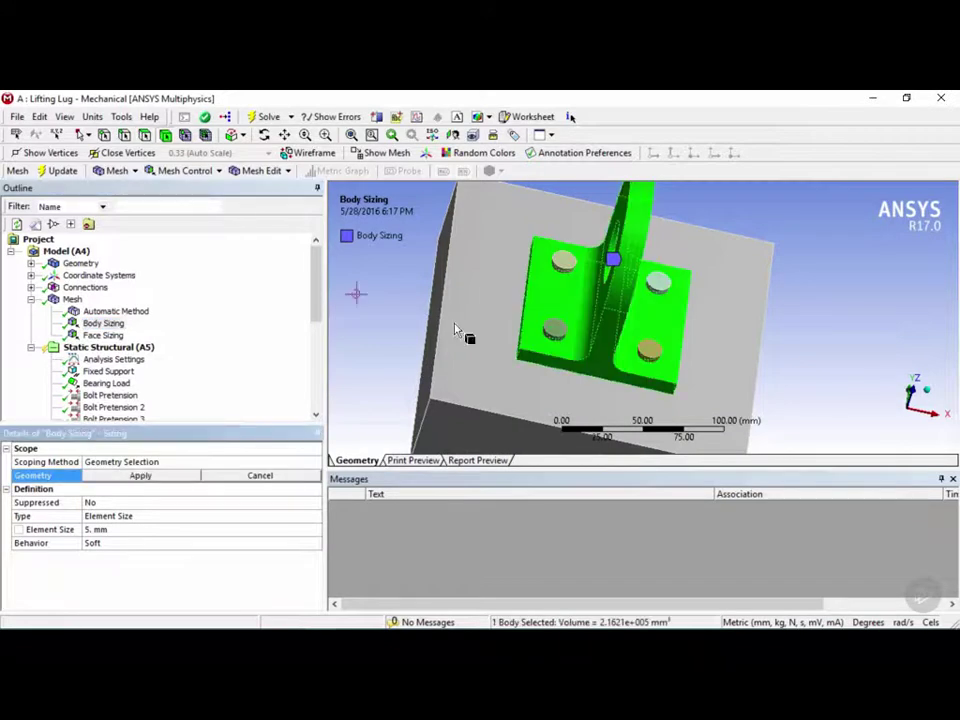
ctrl+click(555, 332)
ctrl+click(565, 265)
ctrl+click(660, 288)
ctrl+click(652, 350)
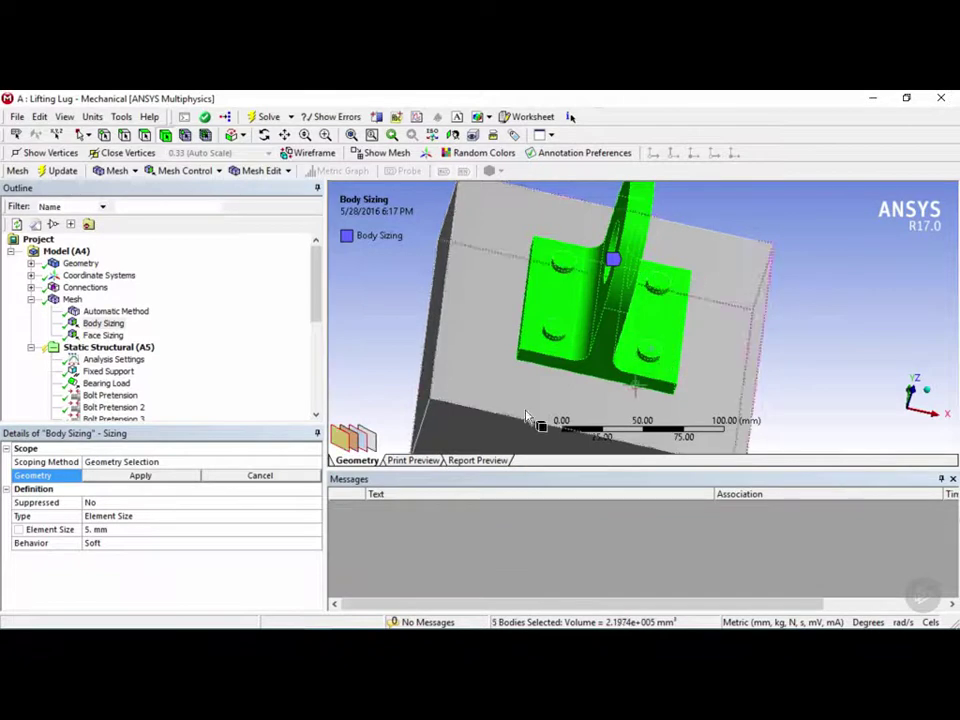
click(140, 476)
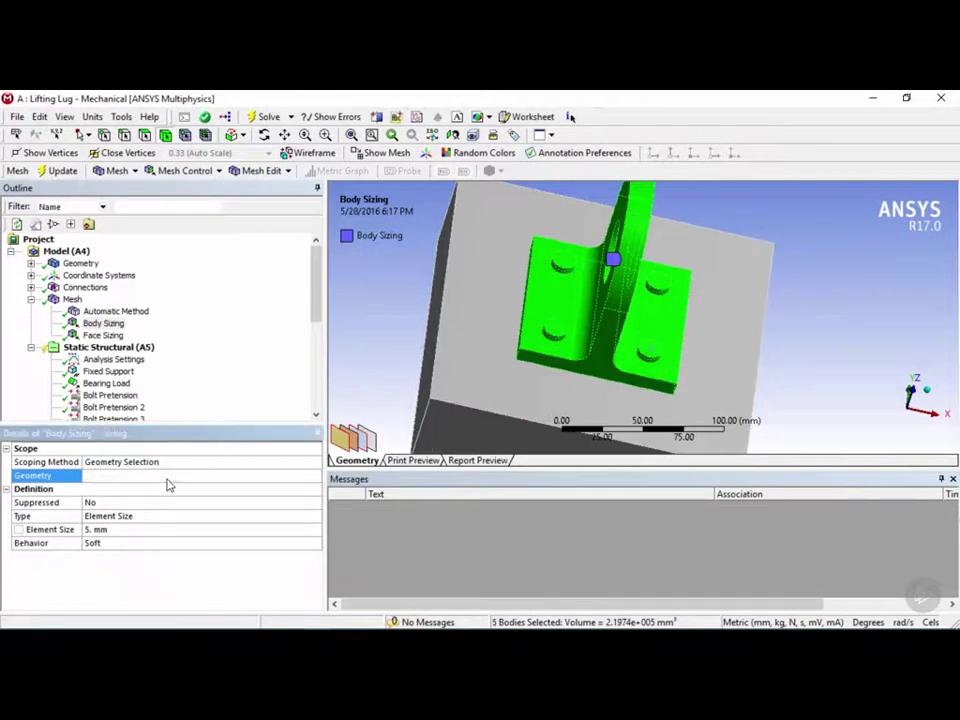
Step: Regenerate the mesh and solve Solution (A6), producing a 58.875 MB result file
right_click(72, 300)
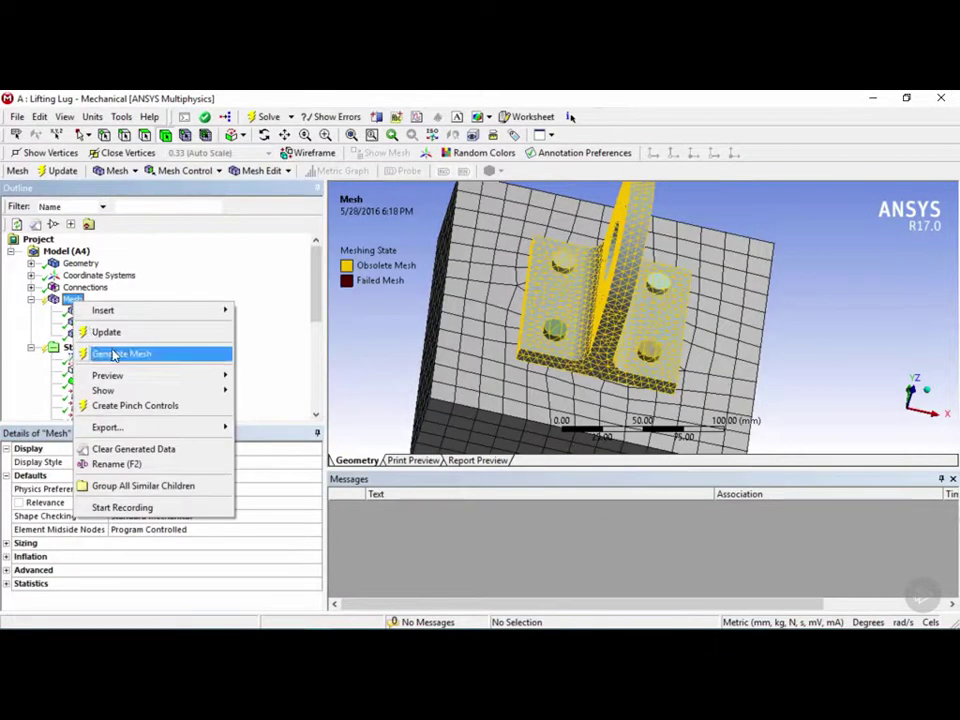
click(118, 353)
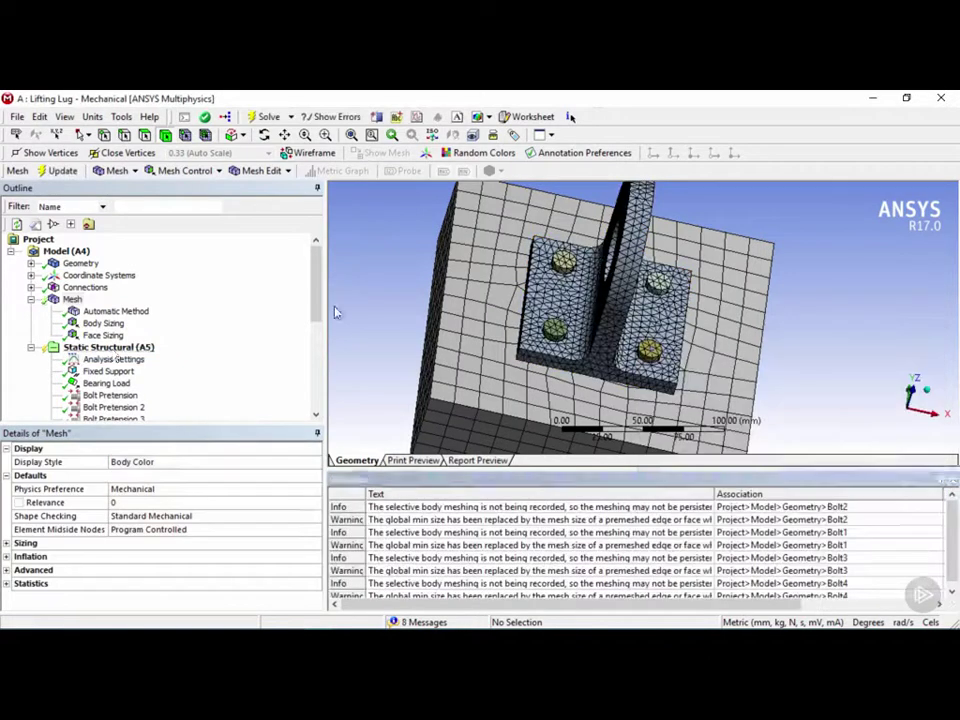
scroll(120, 330, down, 6)
click(105, 241)
right_click(105, 241)
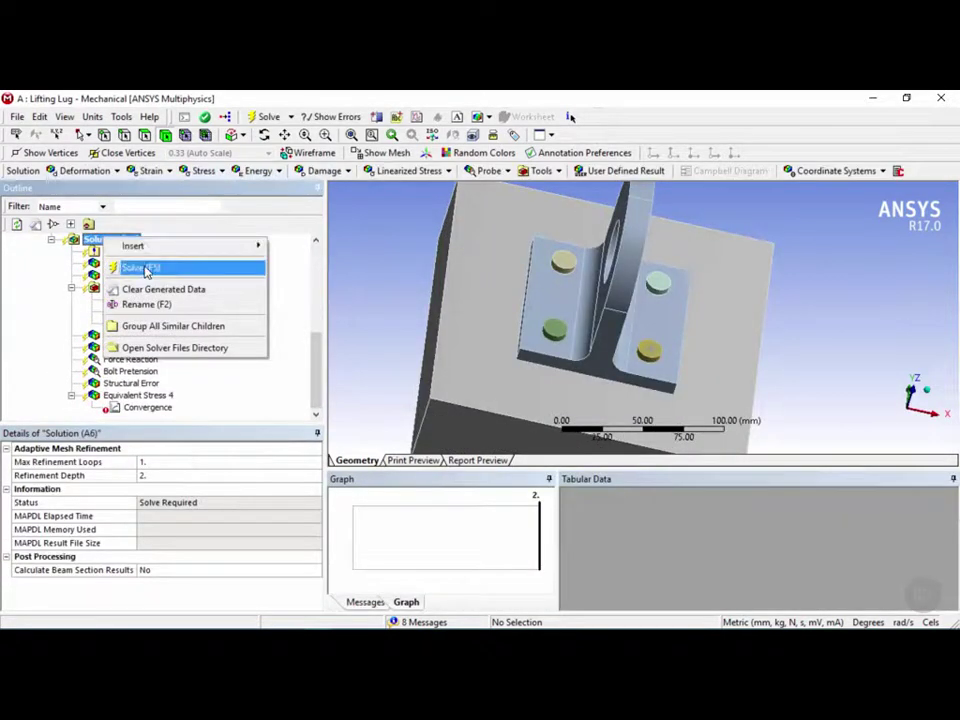
click(145, 268)
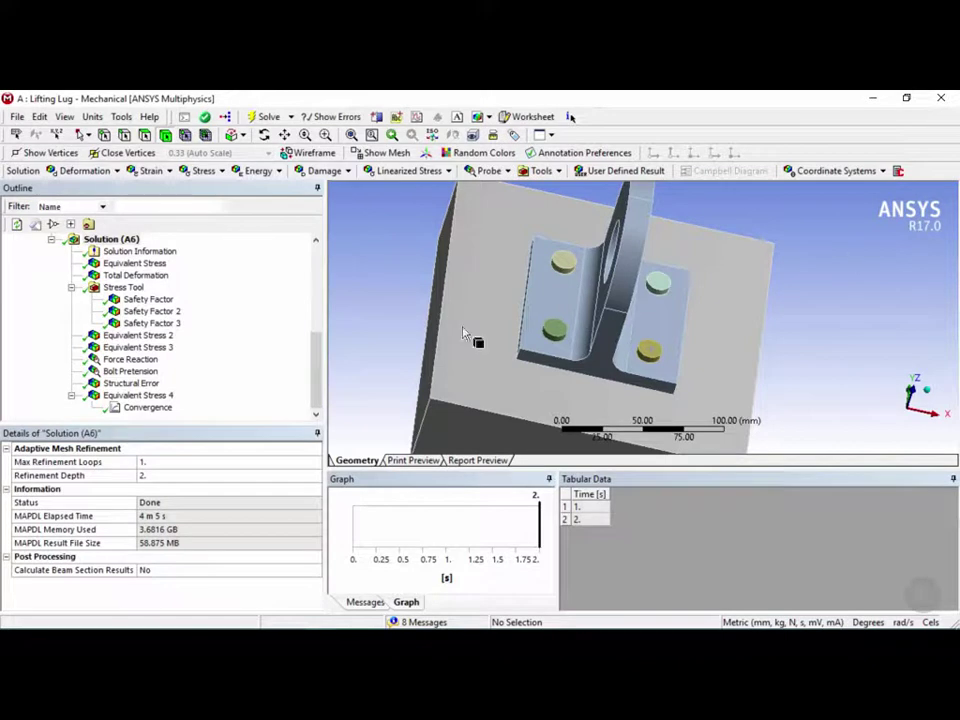
Step: Review the convergence history, converged at 9.0411% change, and the Equivalent Stress 4 plot
click(145, 409)
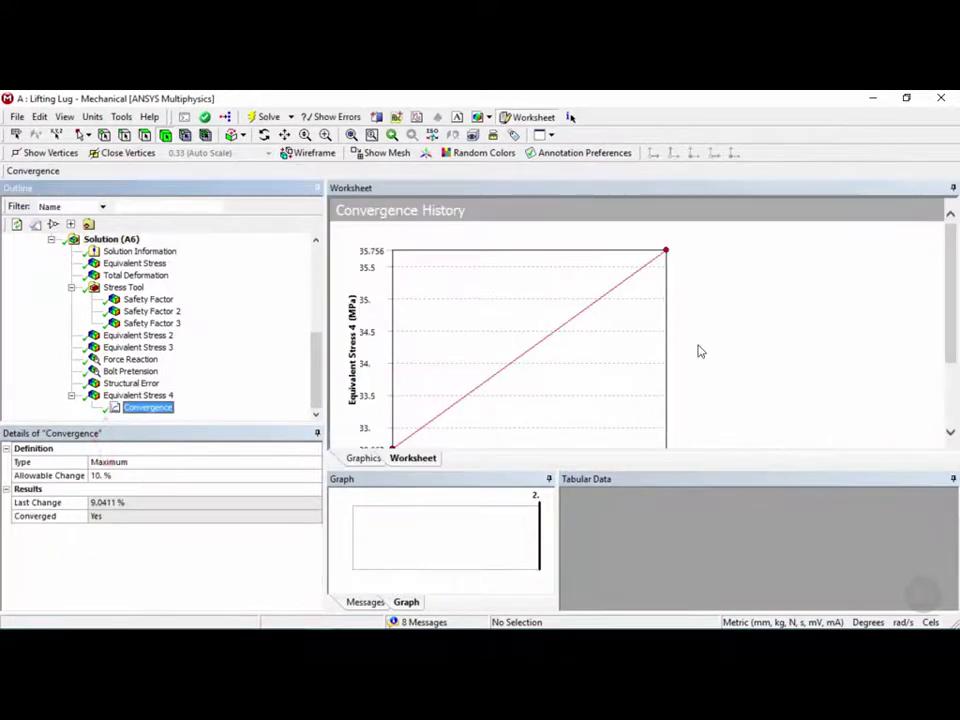
drag(949, 281, 943, 362)
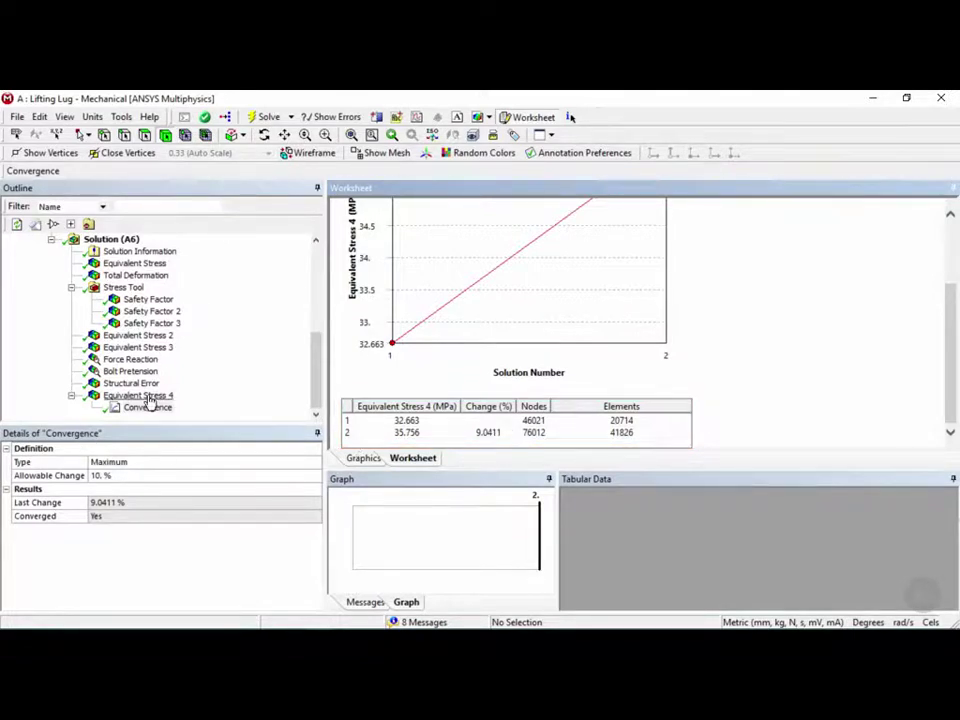
click(140, 396)
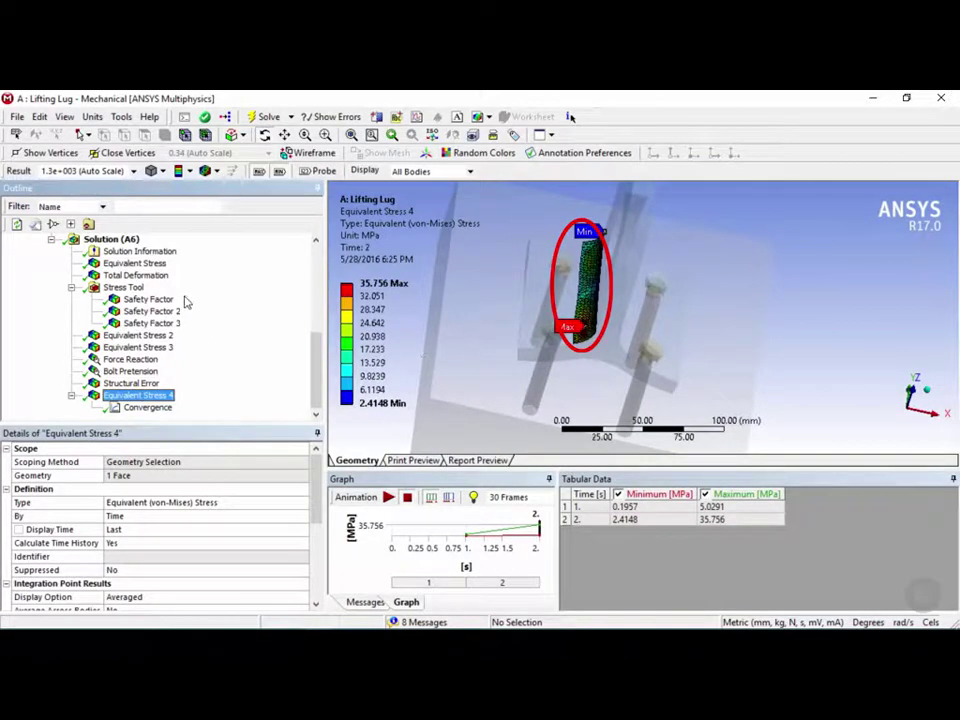
Step: Show the overall Equivalent Stress plot peaking at 200.2 MPa, rotating and zooming the lug
click(140, 265)
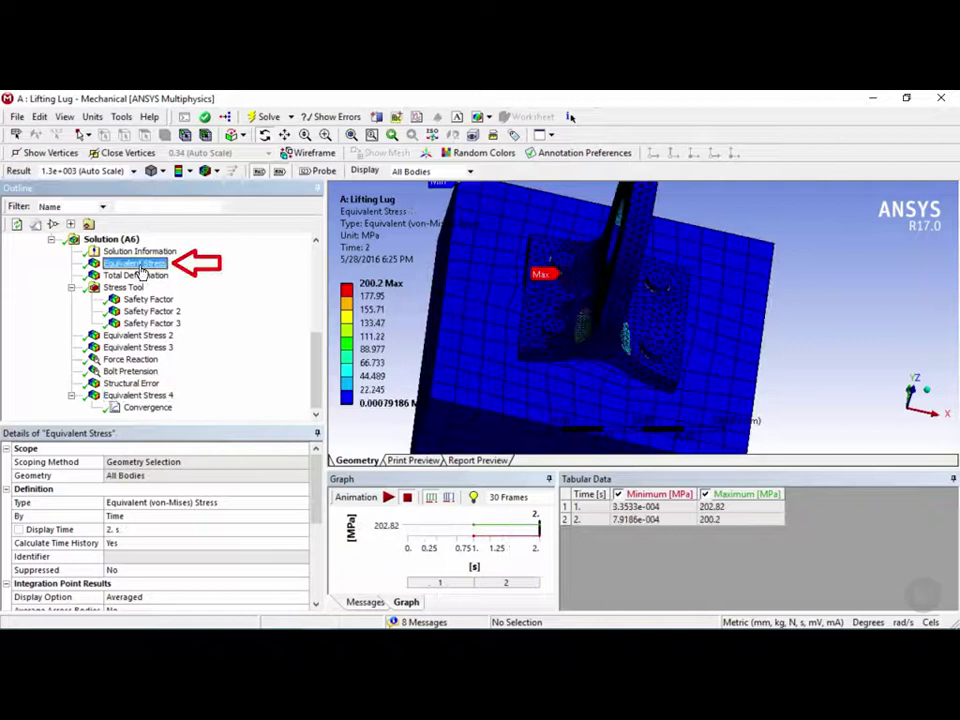
scroll(585, 322, up, 5)
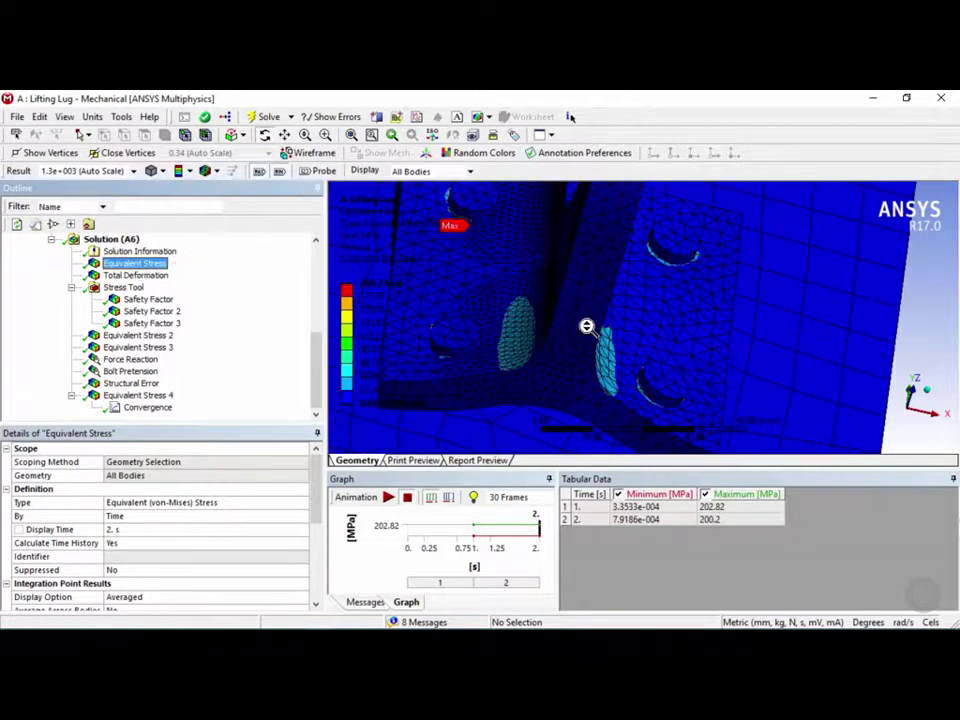
middle_drag(587, 326, 610, 396)
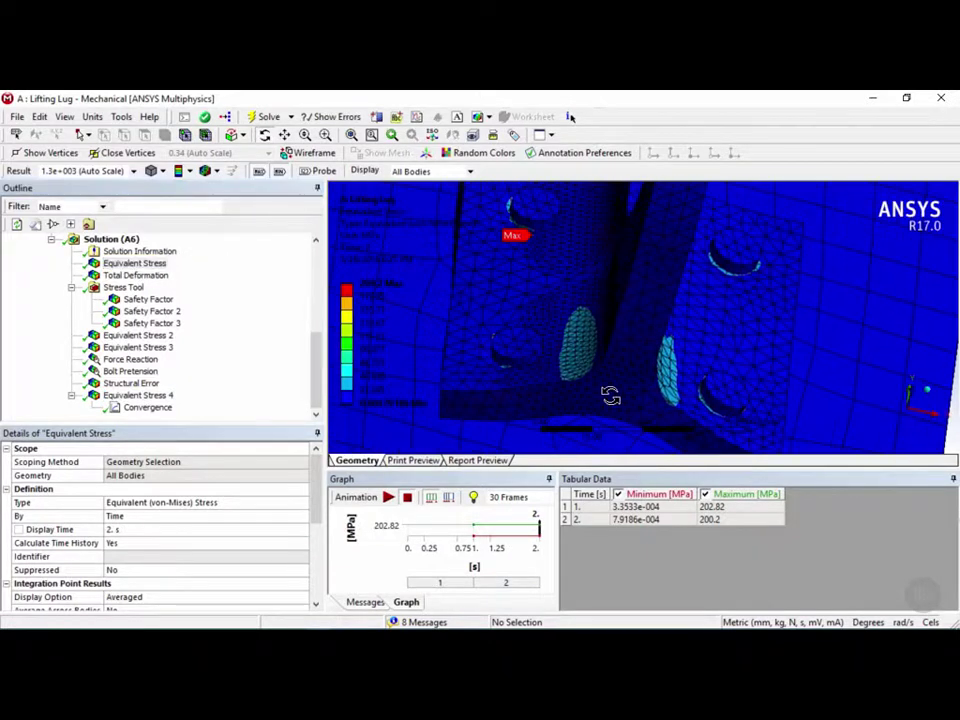
scroll(611, 398, down, 5)
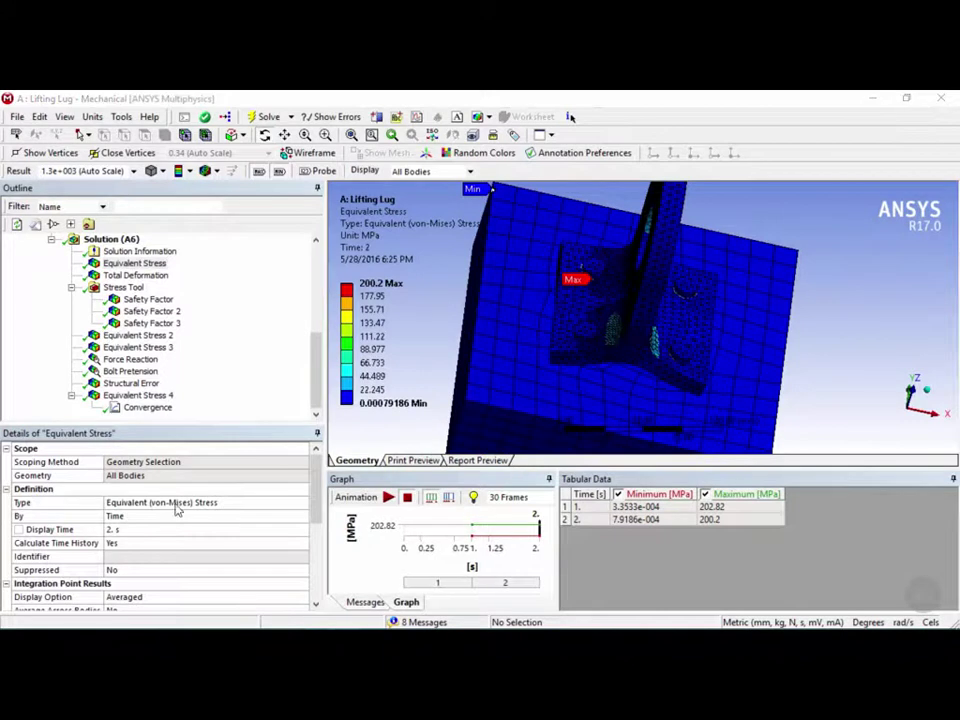
Step: Review Structural Error, Total Deformation and Safety Factor, then show Equivalent Stress in isometric view
click(136, 386)
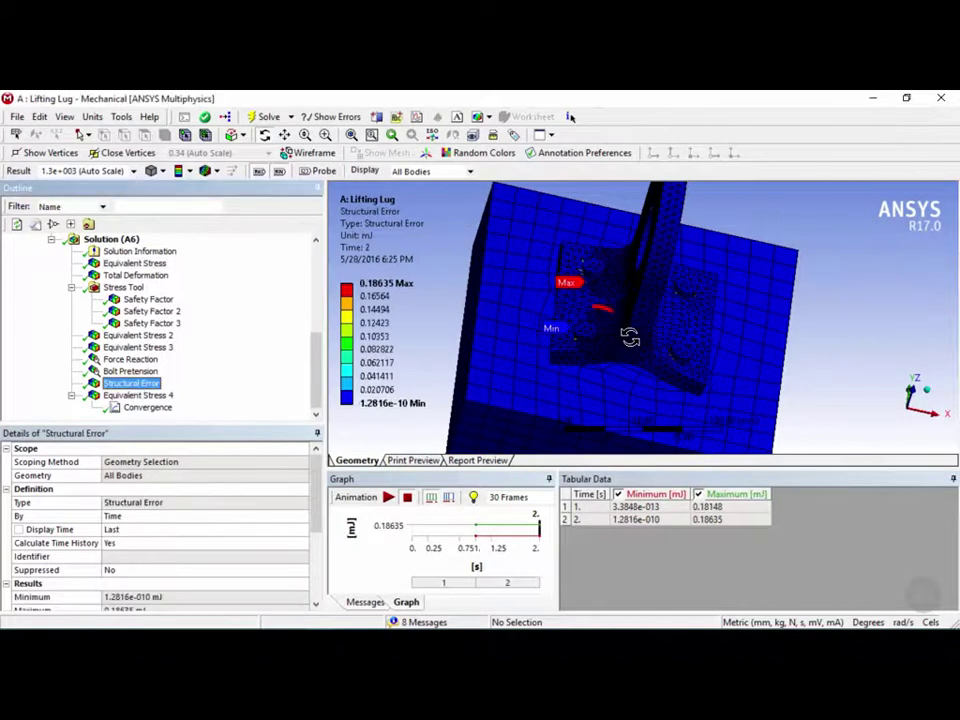
middle_drag(628, 334, 630, 338)
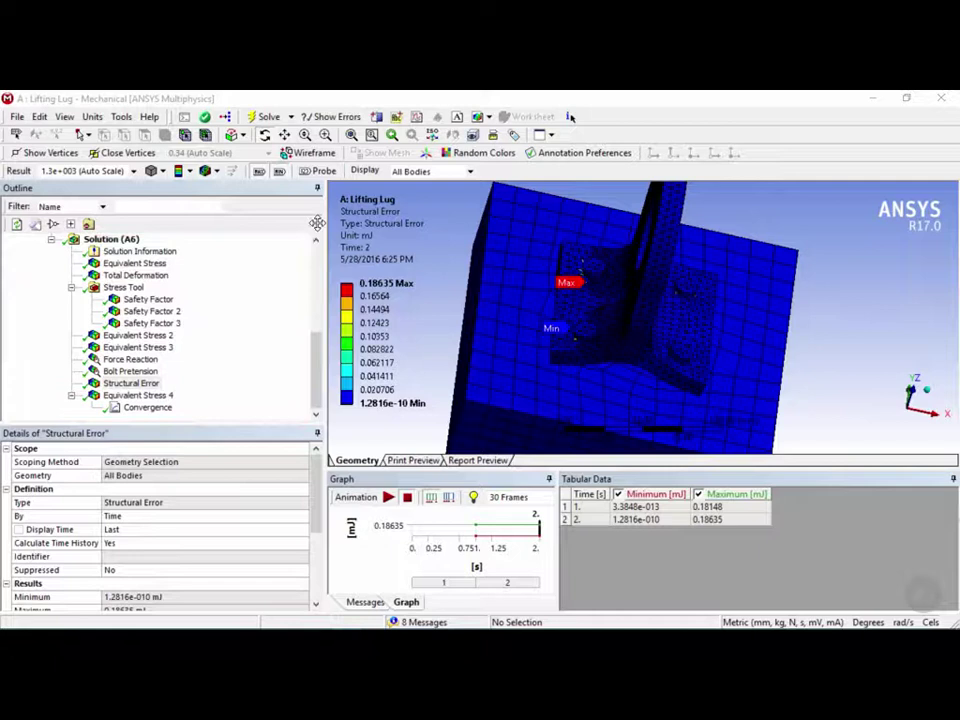
click(135, 263)
click(154, 275)
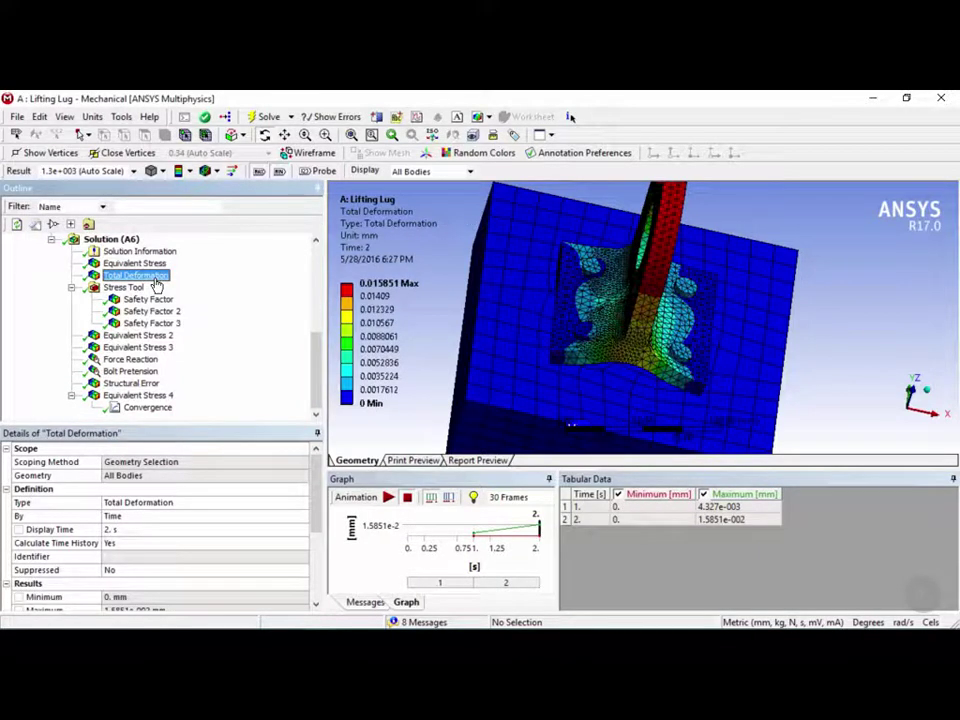
click(152, 299)
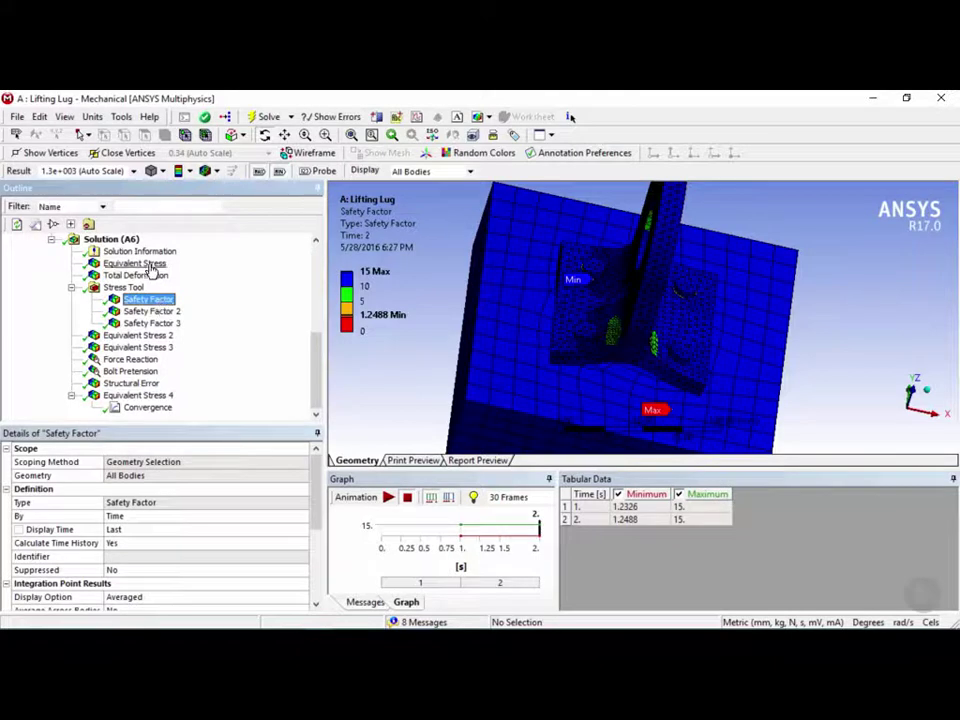
click(150, 265)
drag(695, 390, 625, 365)
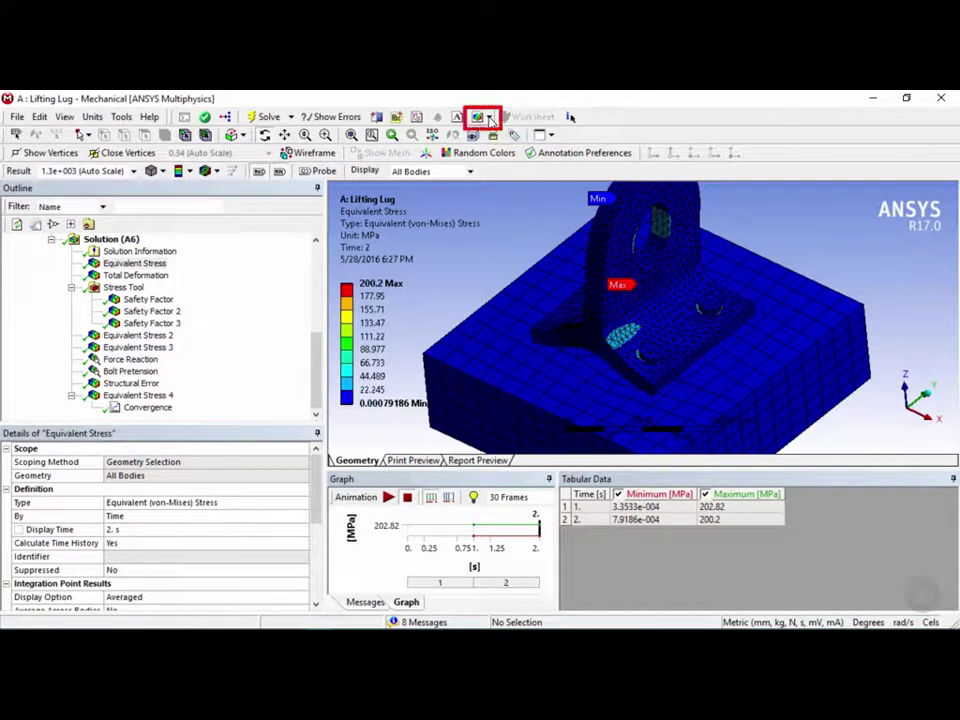
Step: Add a figure of the Equivalent Stress plot captioned 'Equivalent Stress'
click(489, 118)
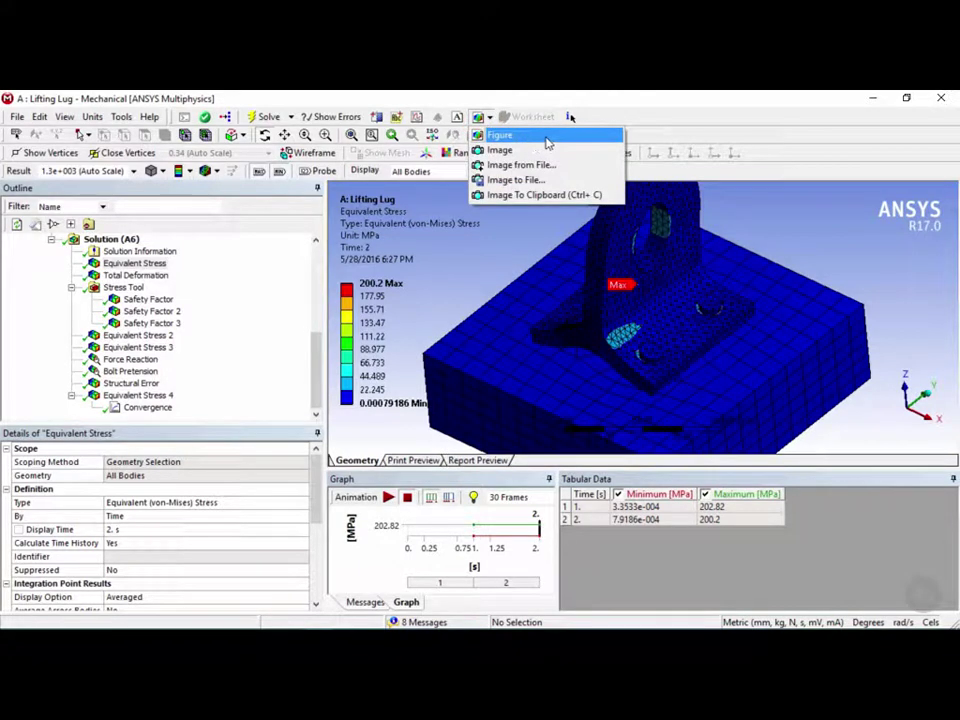
click(547, 140)
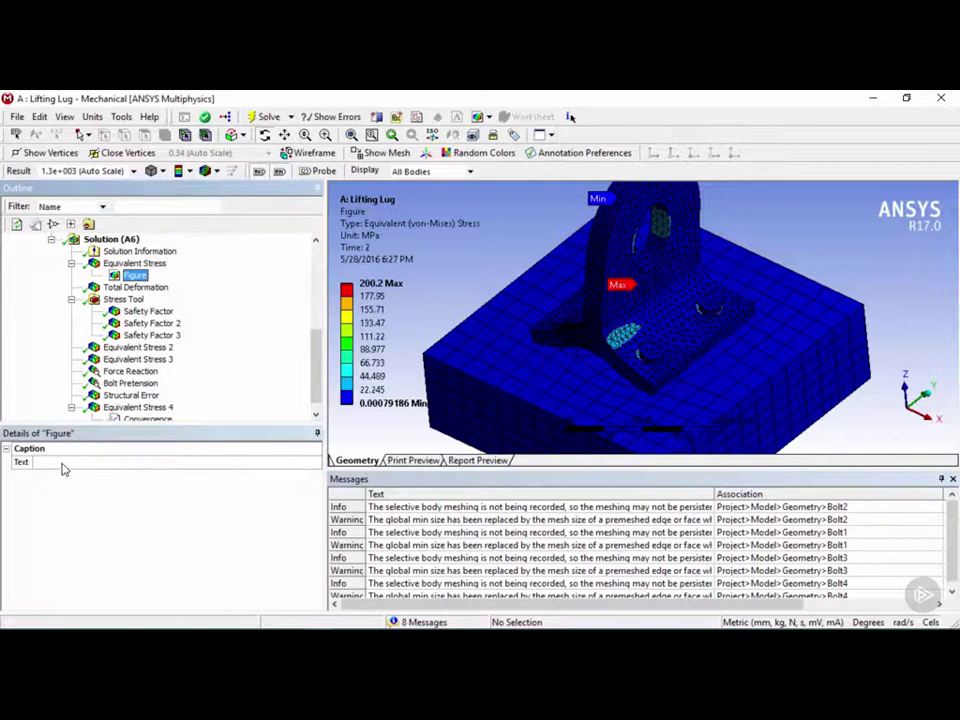
click(74, 463)
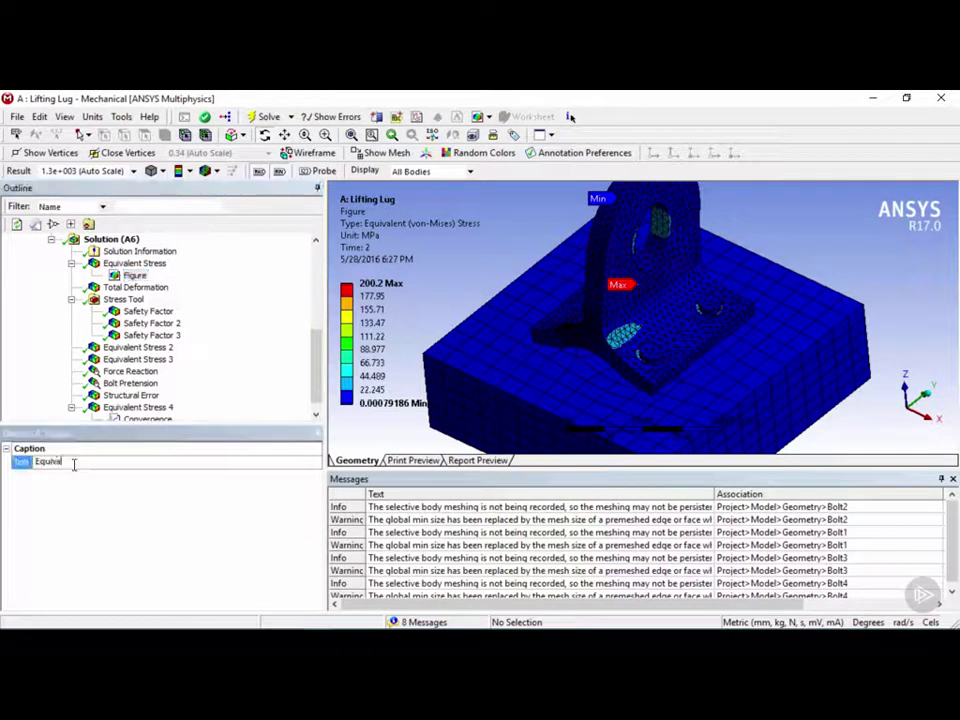
text(Equivalent Stress)
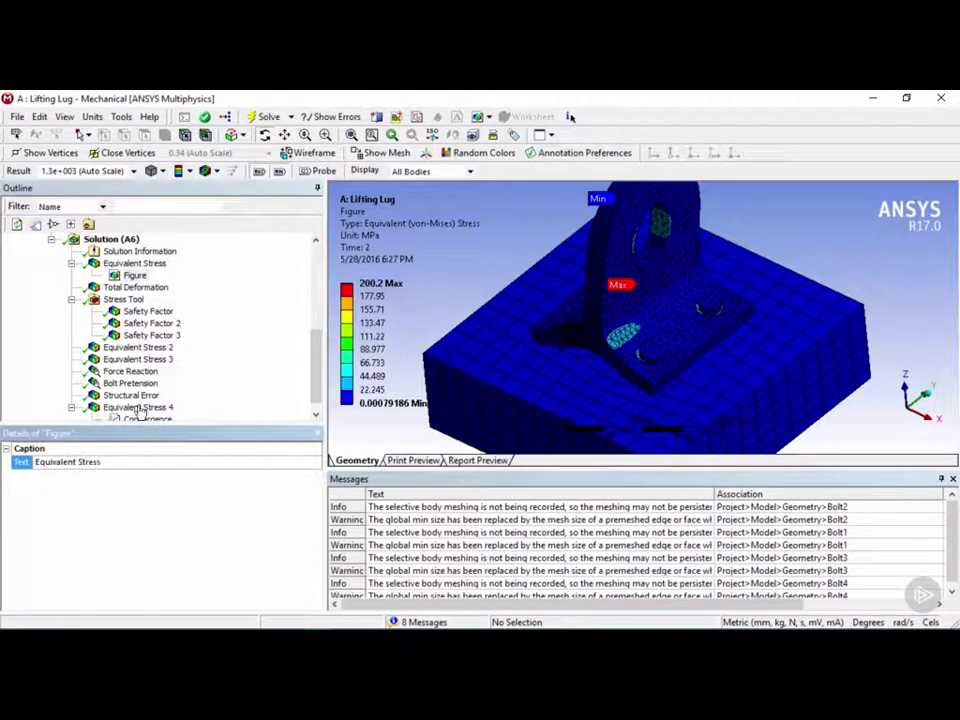
click(133, 276)
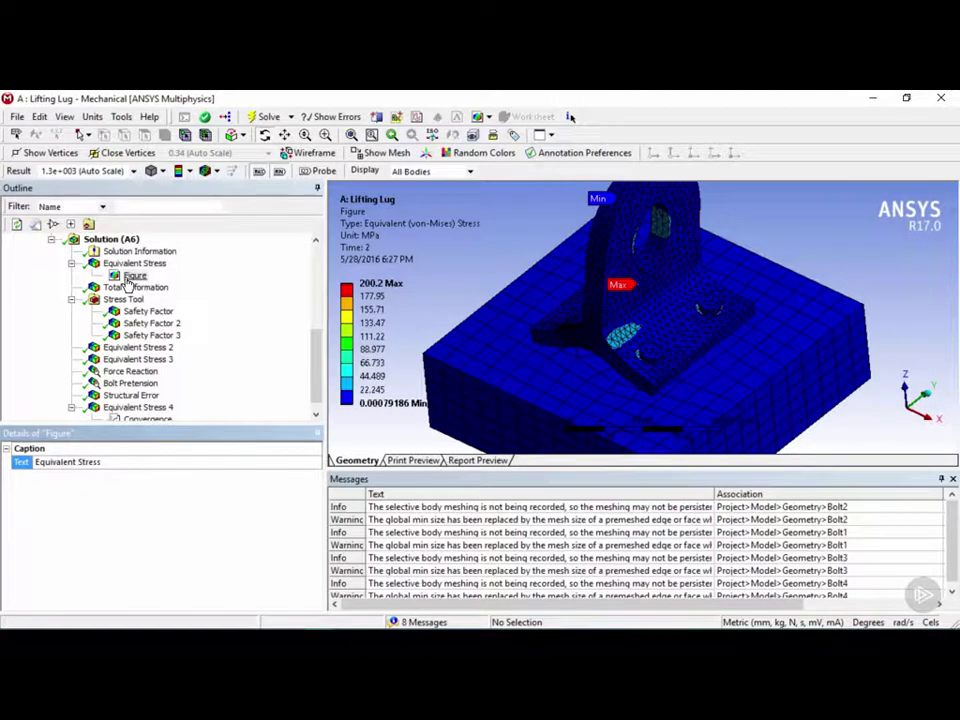
click(130, 263)
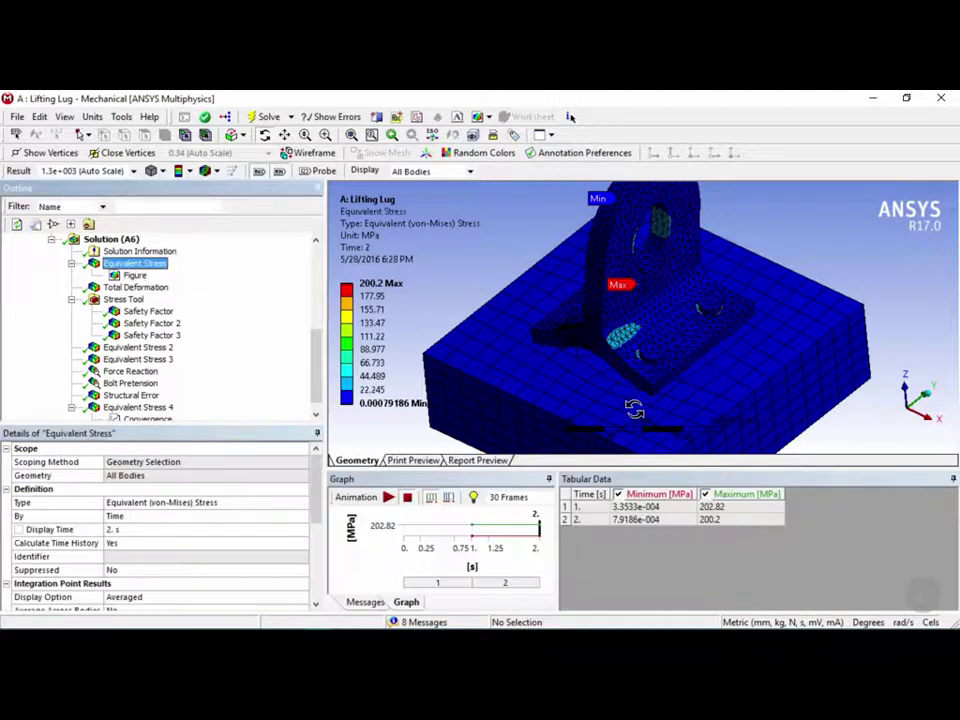
drag(633, 409, 700, 380)
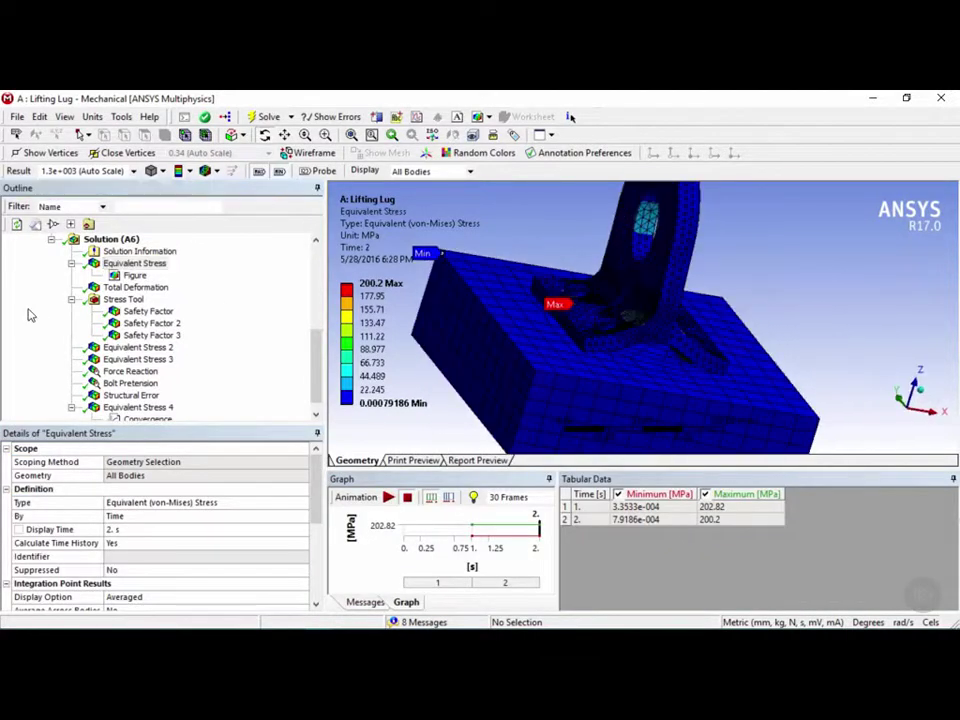
click(138, 276)
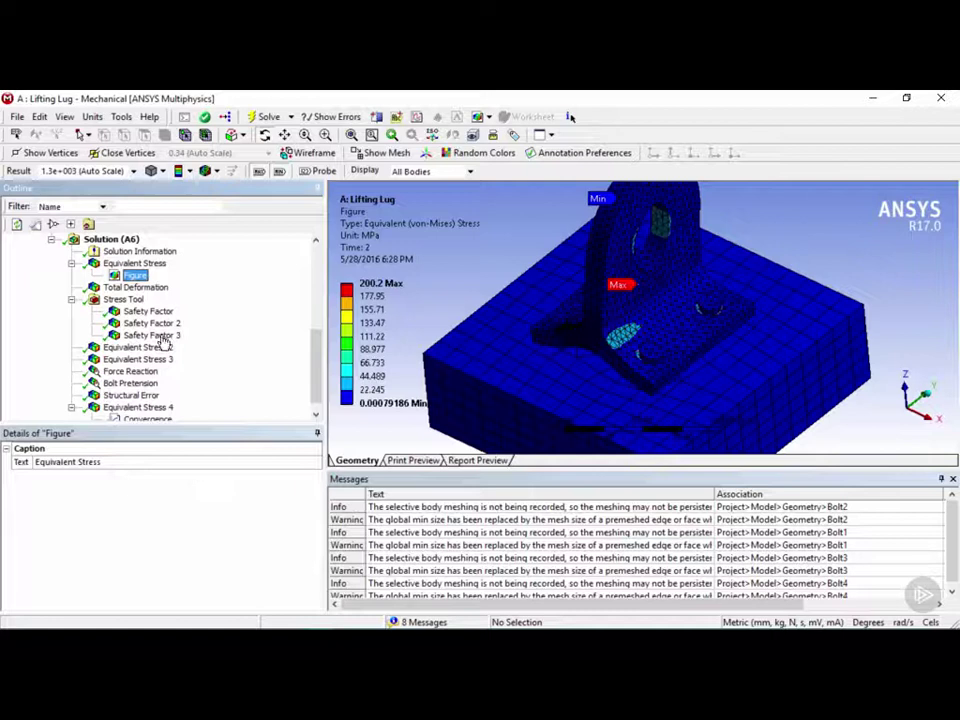
Step: Add a figure of the Total Deformation result captioned 'Total Deformation'
click(158, 286)
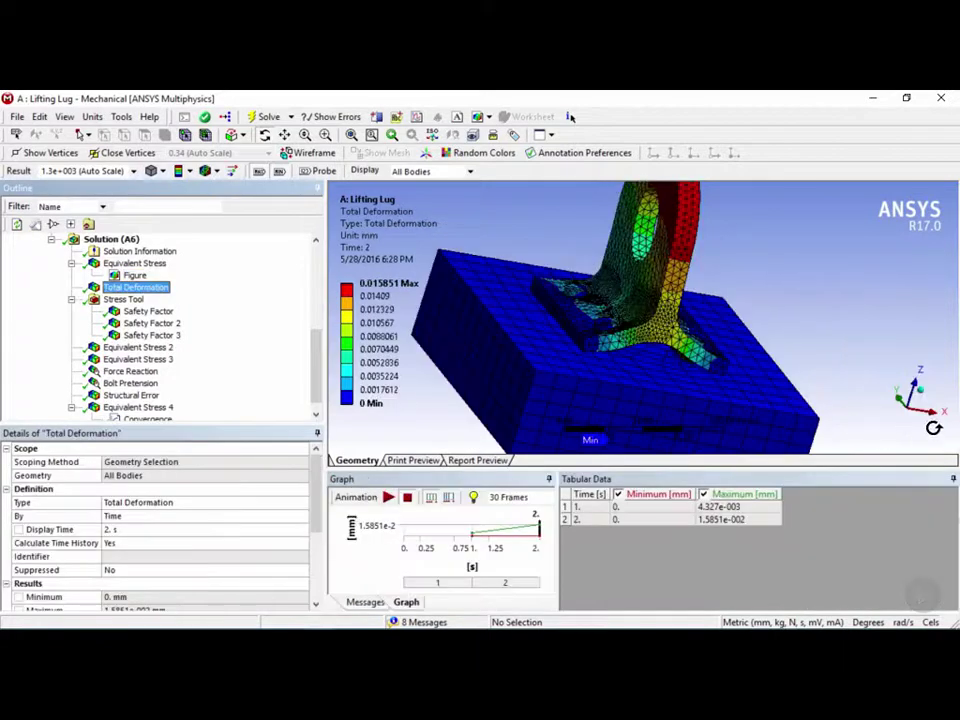
click(482, 117)
click(497, 135)
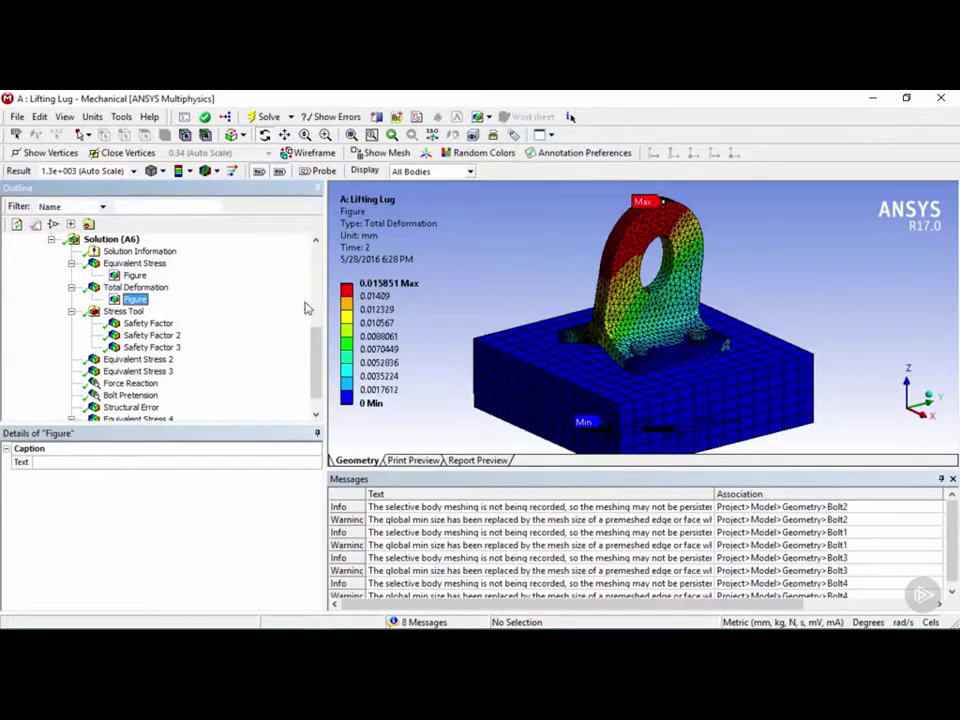
click(76, 462)
text(Total)
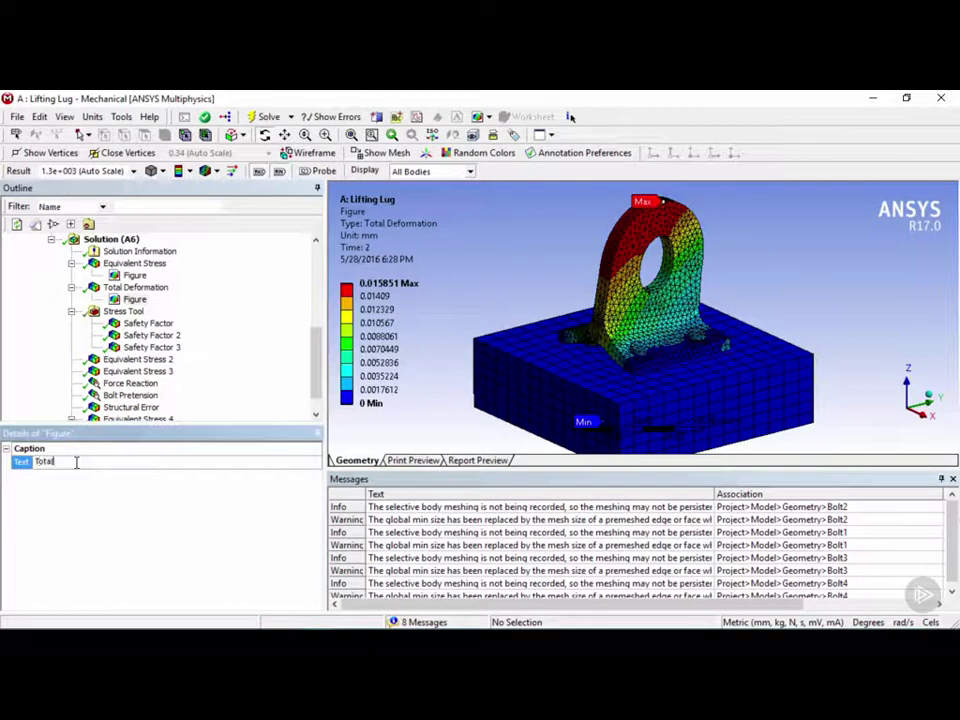
text( Deformation)
click(148, 323)
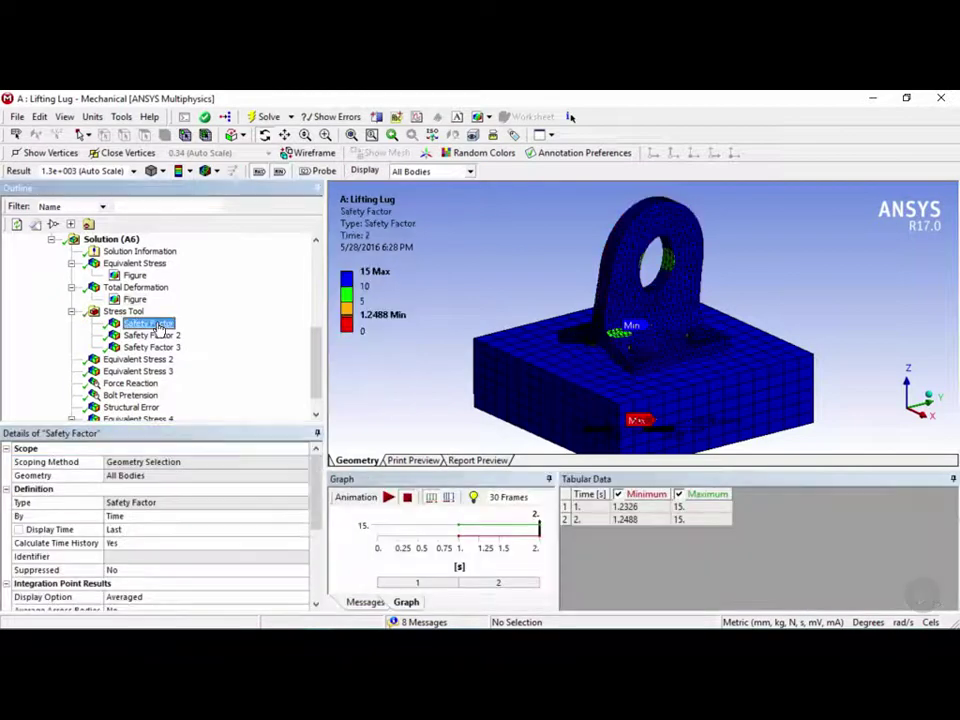
Step: Hide mesh edges on the Safety Factor plot, adjust a legend band, and zoom to the lug base
click(207, 172)
click(238, 191)
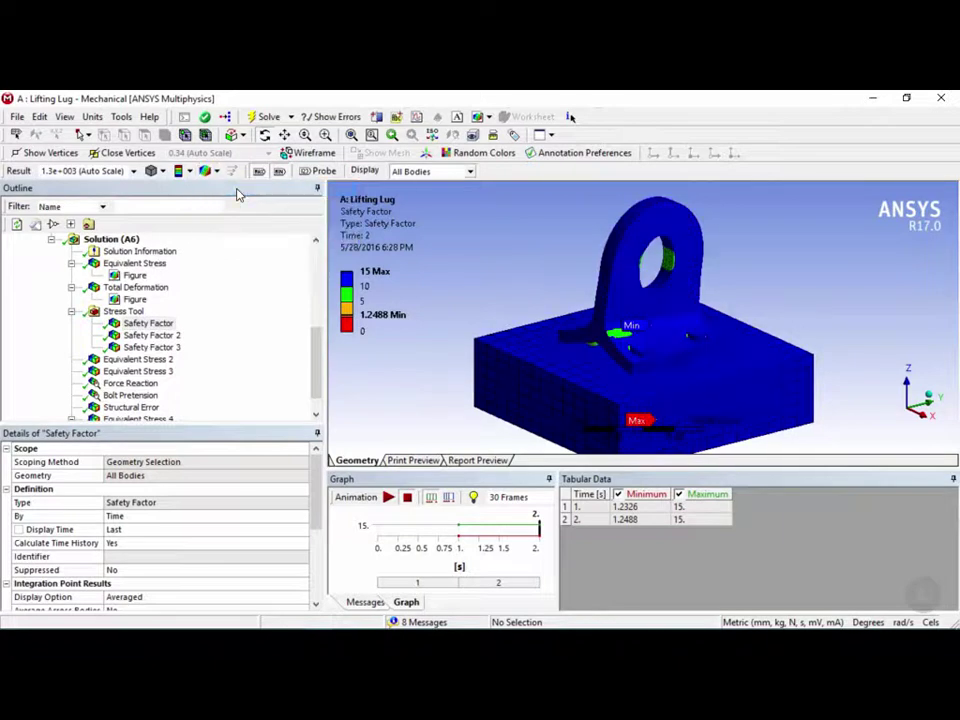
click(365, 286)
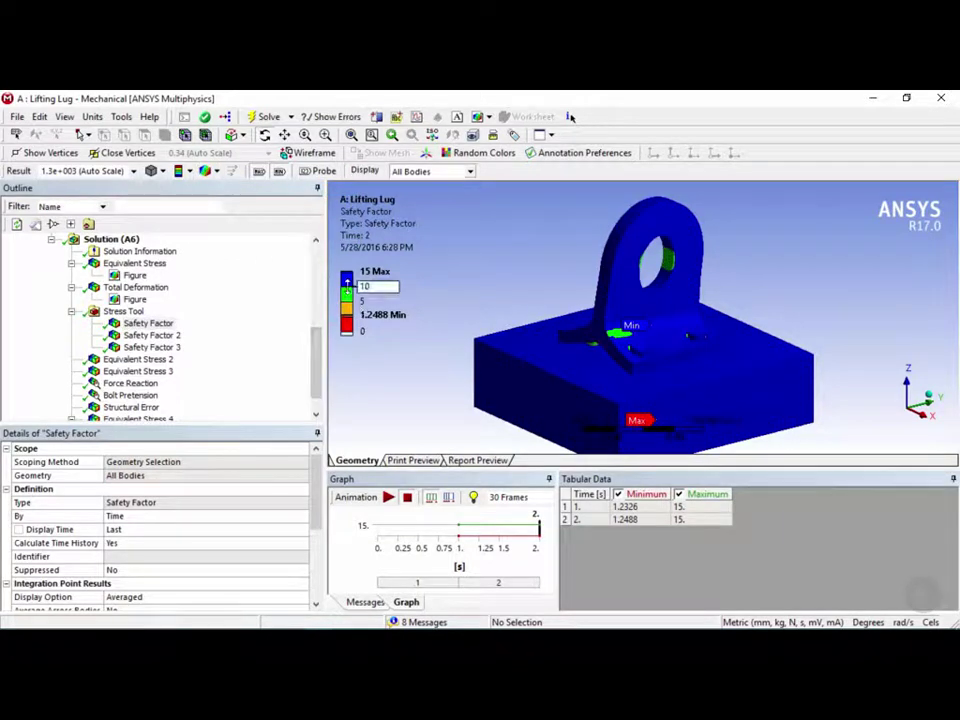
key(Return)
scroll(637, 339, up, 5)
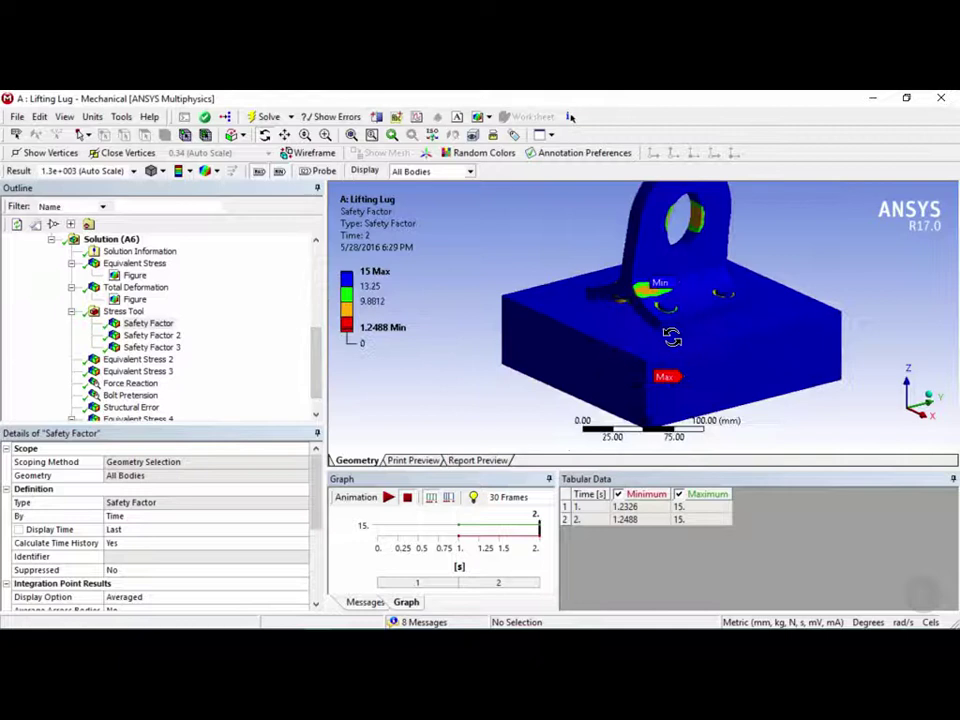
drag(637, 339, 649, 332)
Step: Add a figure of the Safety Factor result captioned 'Safety Factor'
click(480, 118)
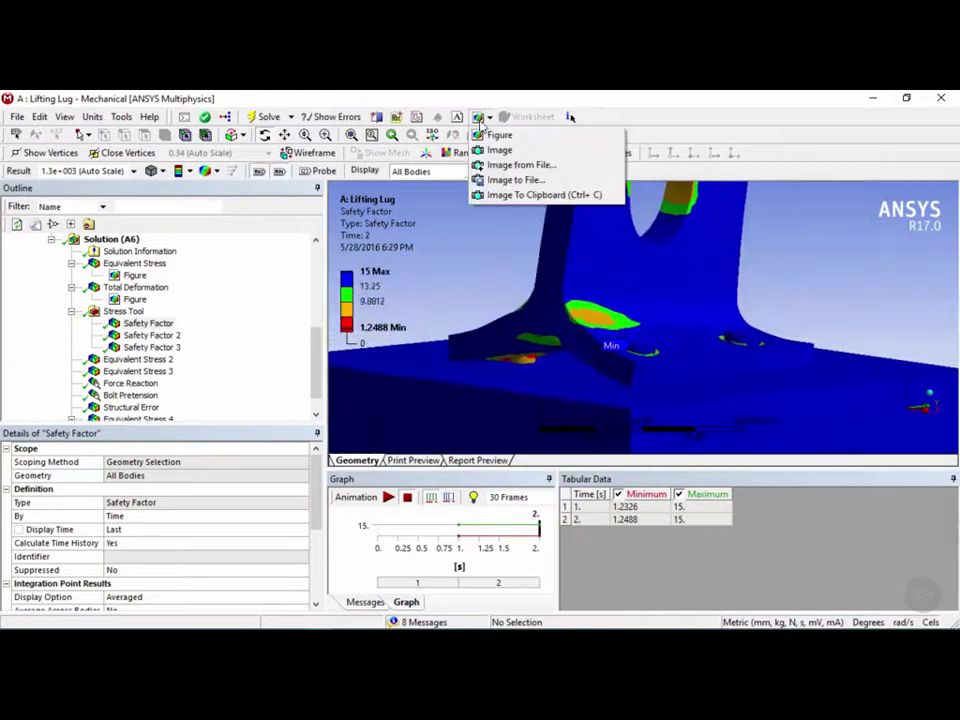
click(498, 134)
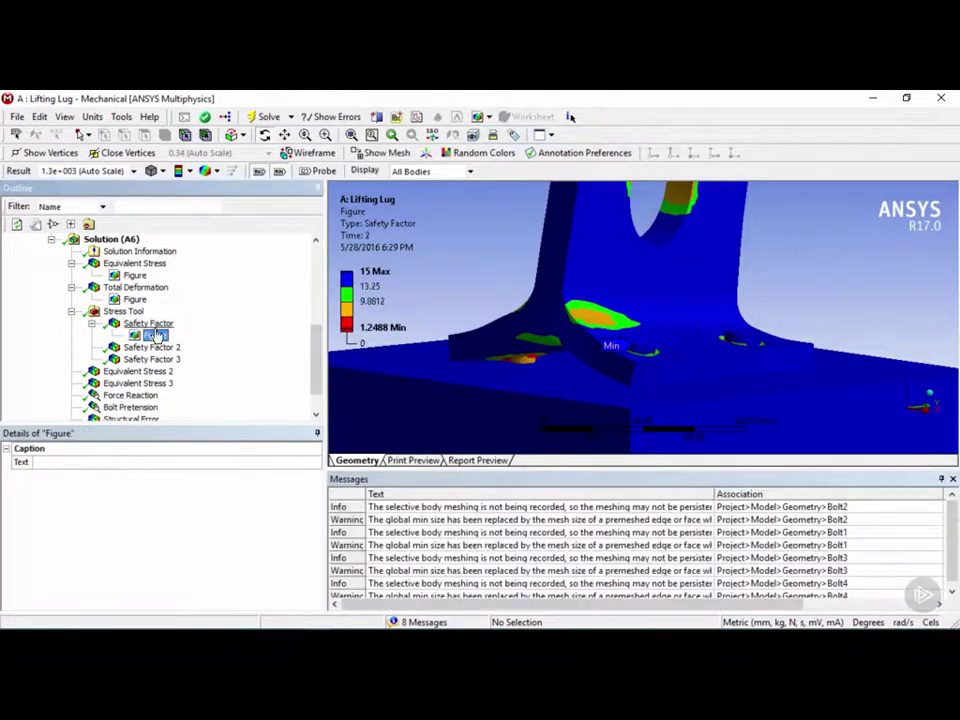
click(80, 462)
text(Safety Factor)
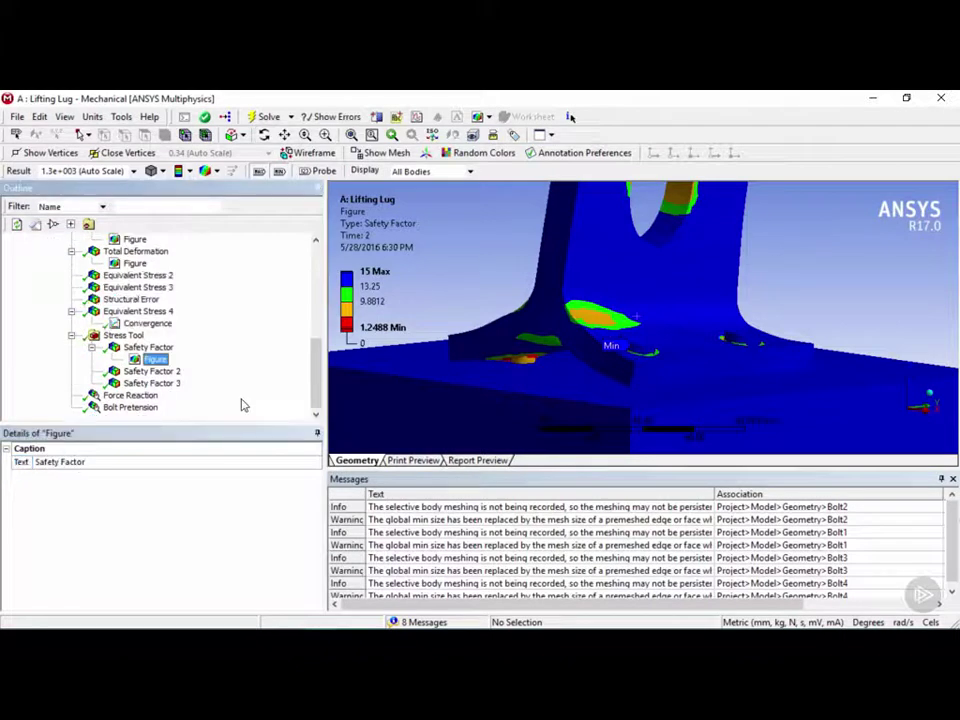
Step: Generate the Report Preview and scroll through its contents, model tables, convergence charts and figures
click(491, 463)
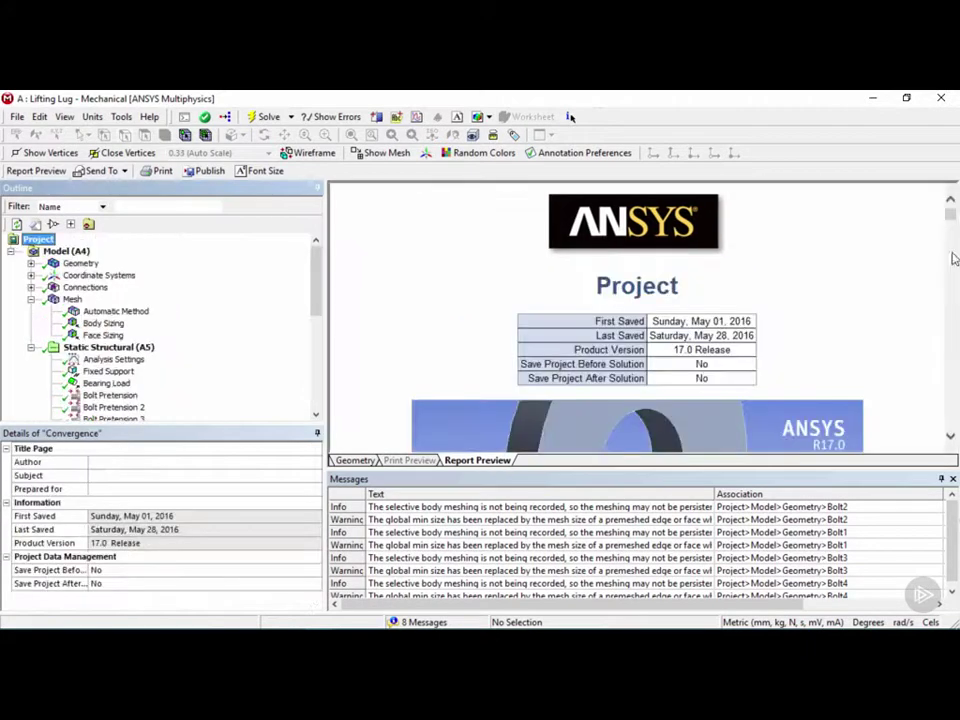
scroll(950, 222, down, 10)
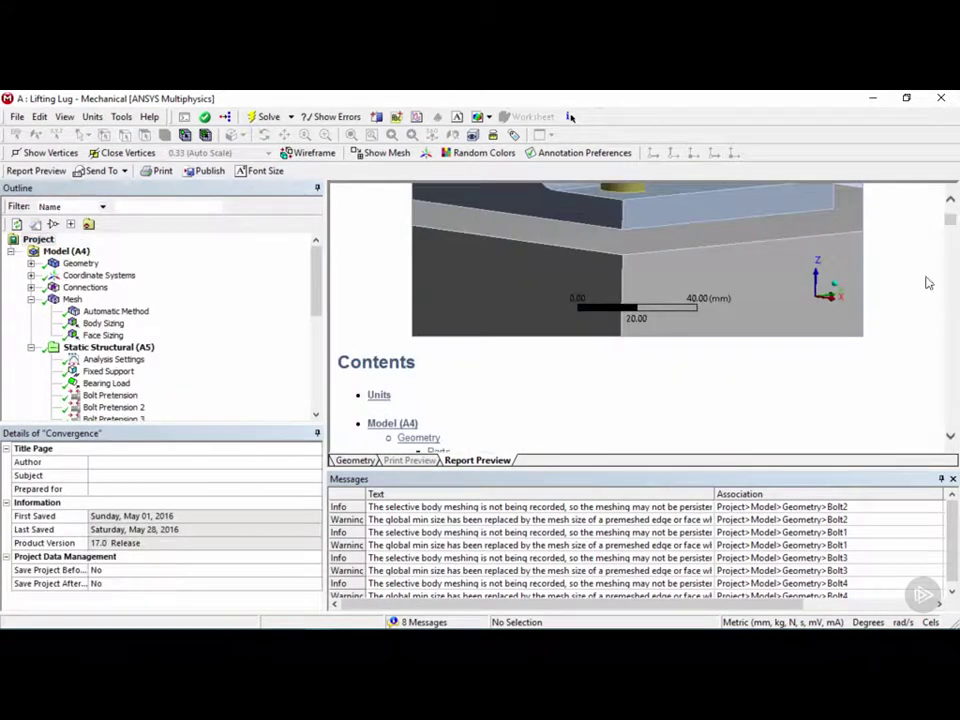
scroll(924, 298, down, 1)
scroll(434, 295, down, 9)
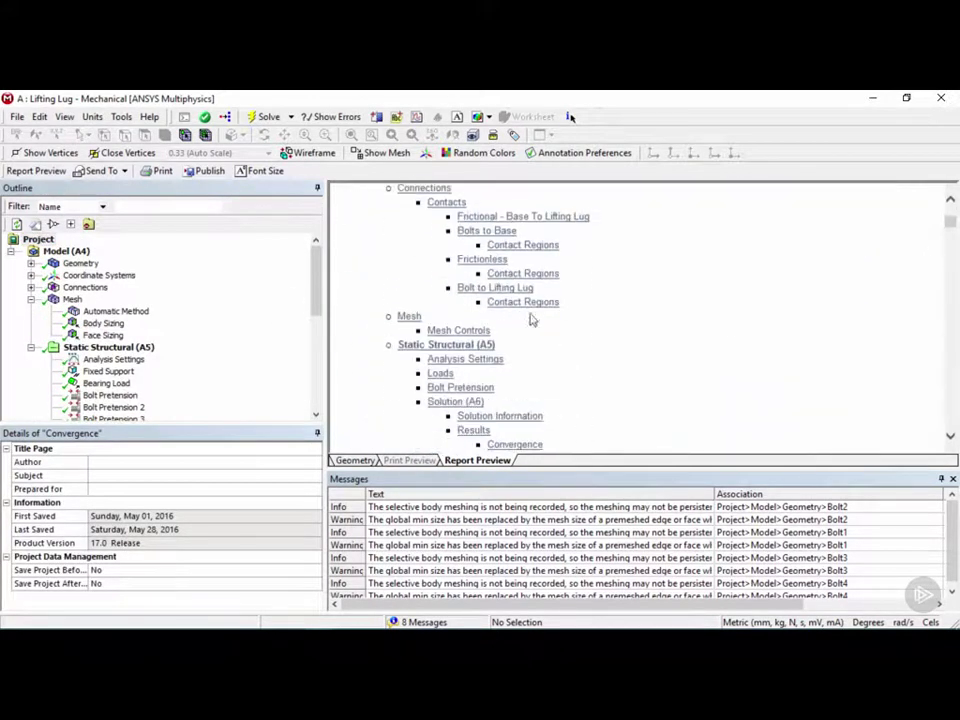
scroll(387, 305, up, 2)
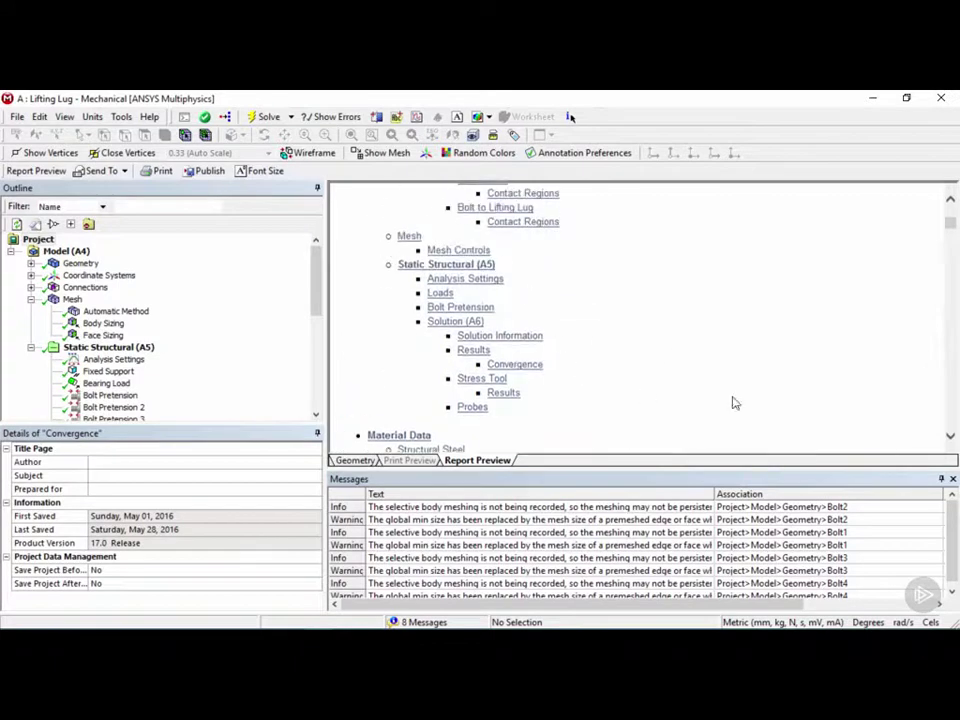
scroll(732, 402, down, 15)
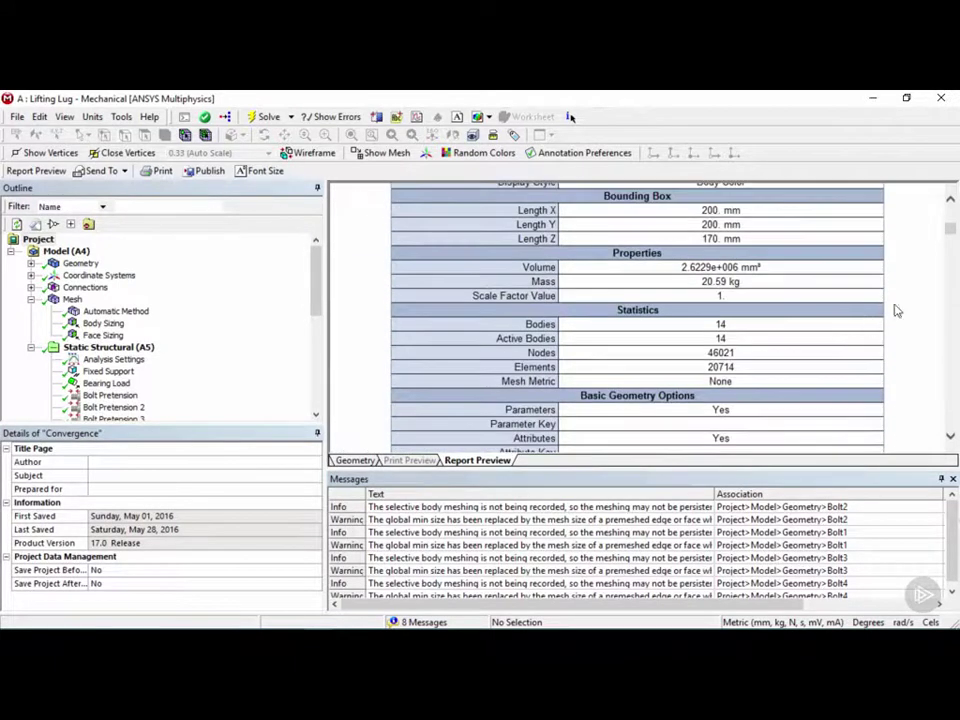
drag(949, 311, 949, 392)
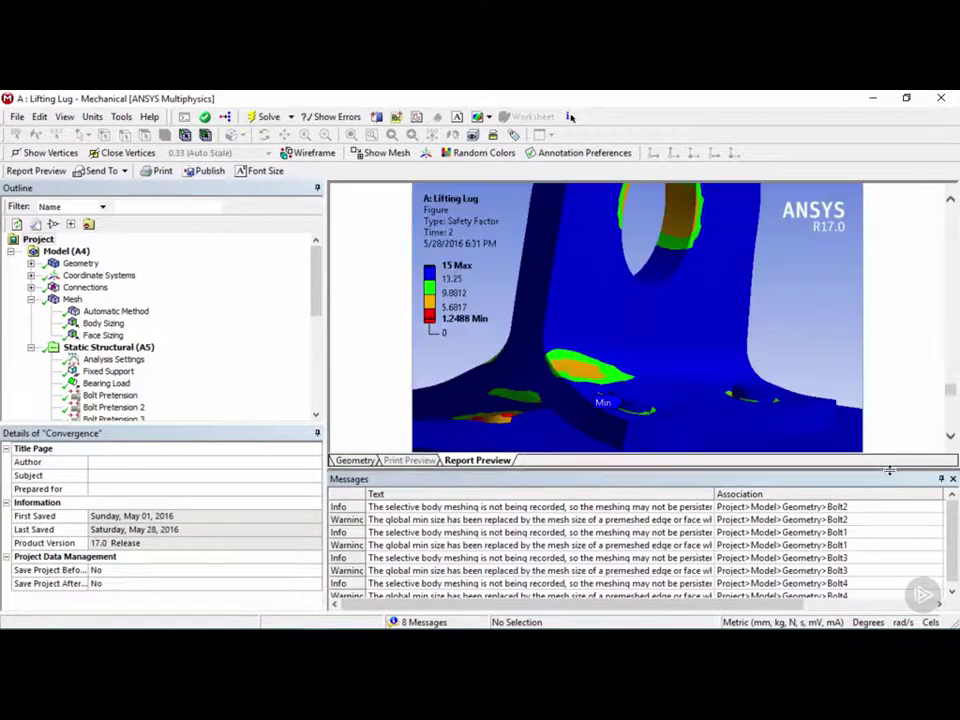
scroll(891, 437, down, 10)
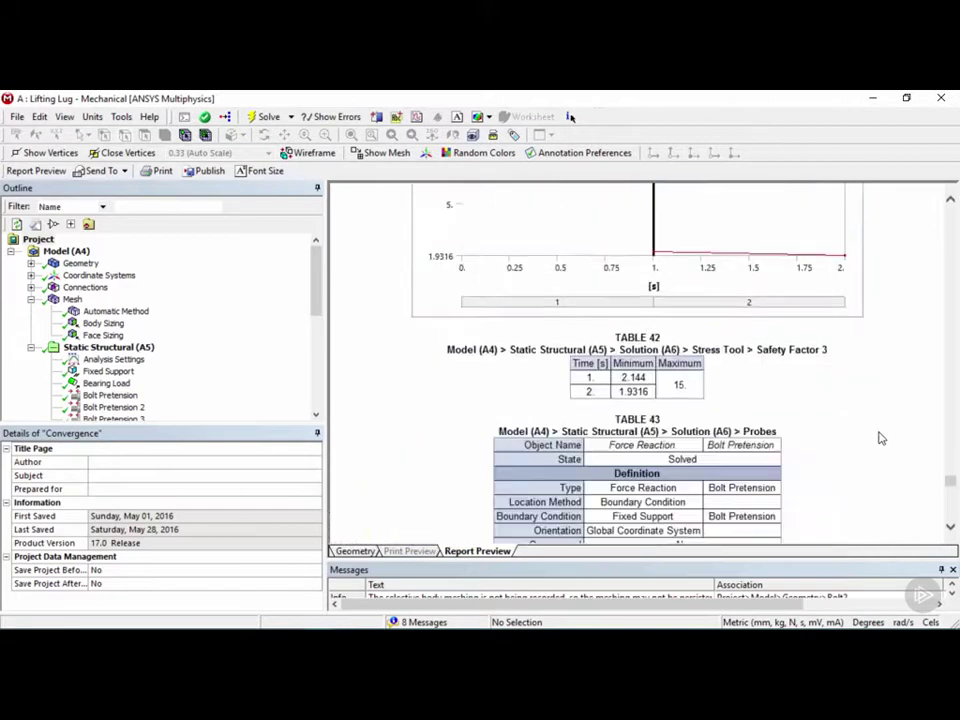
click(99, 172)
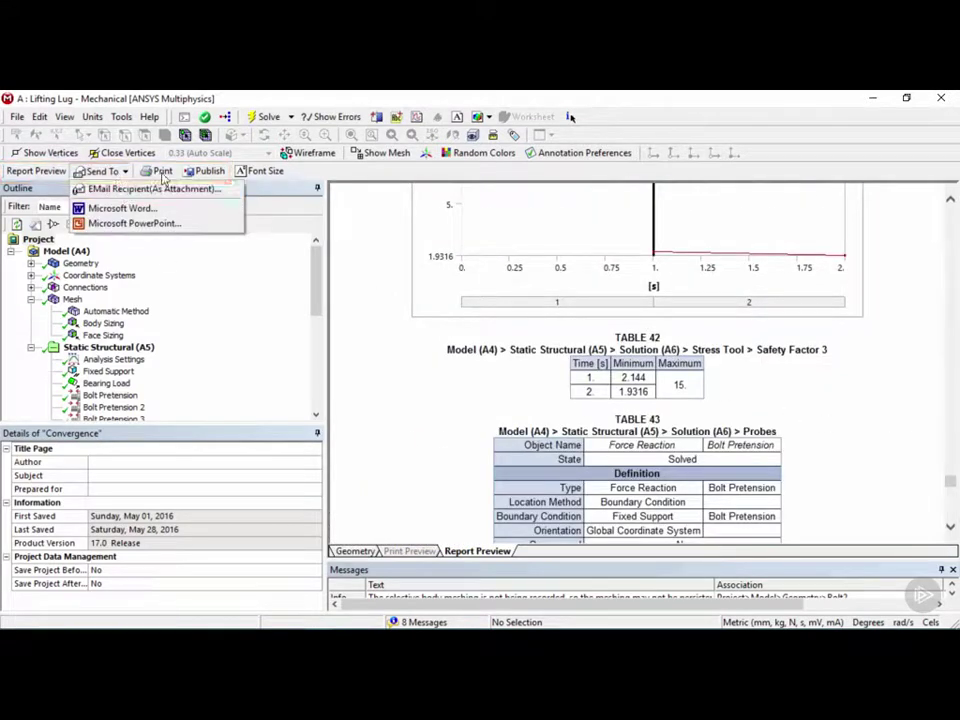
click(163, 178)
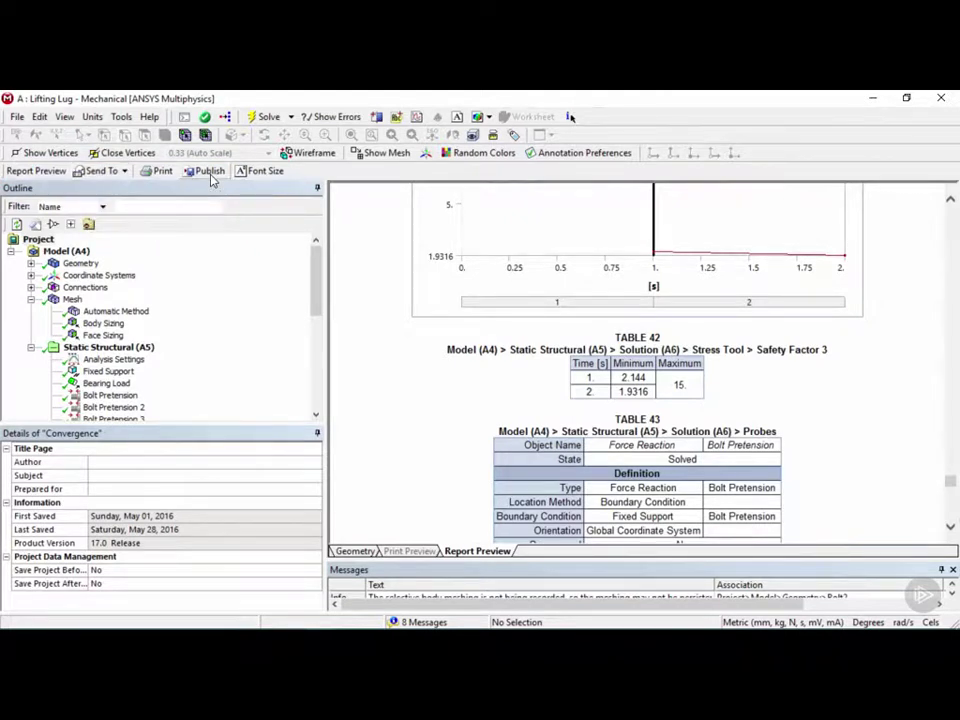
drag(950, 482, 953, 197)
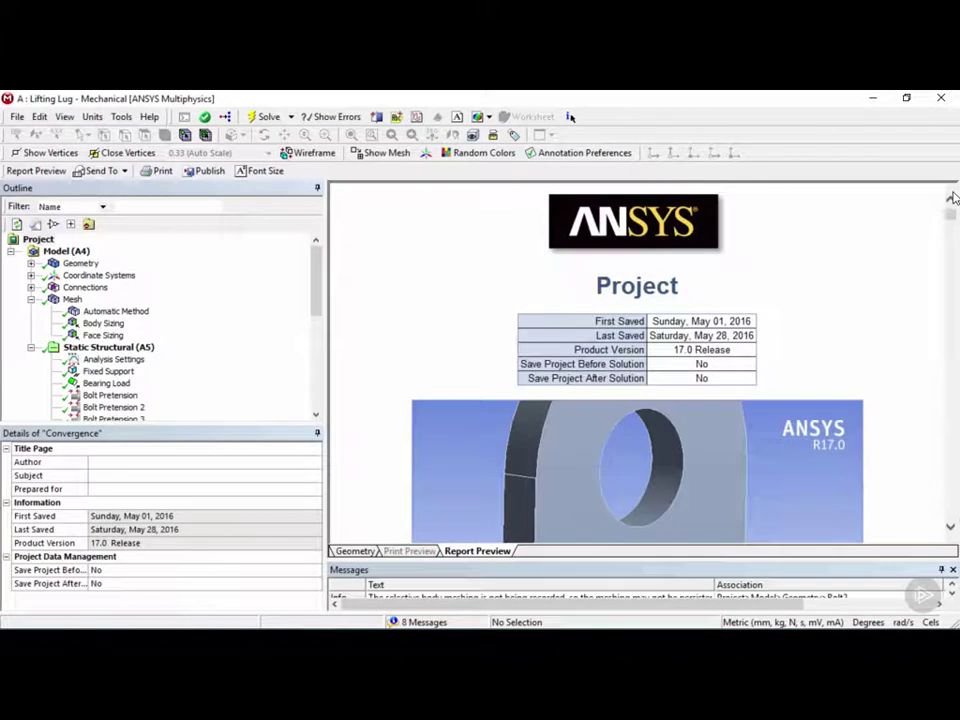